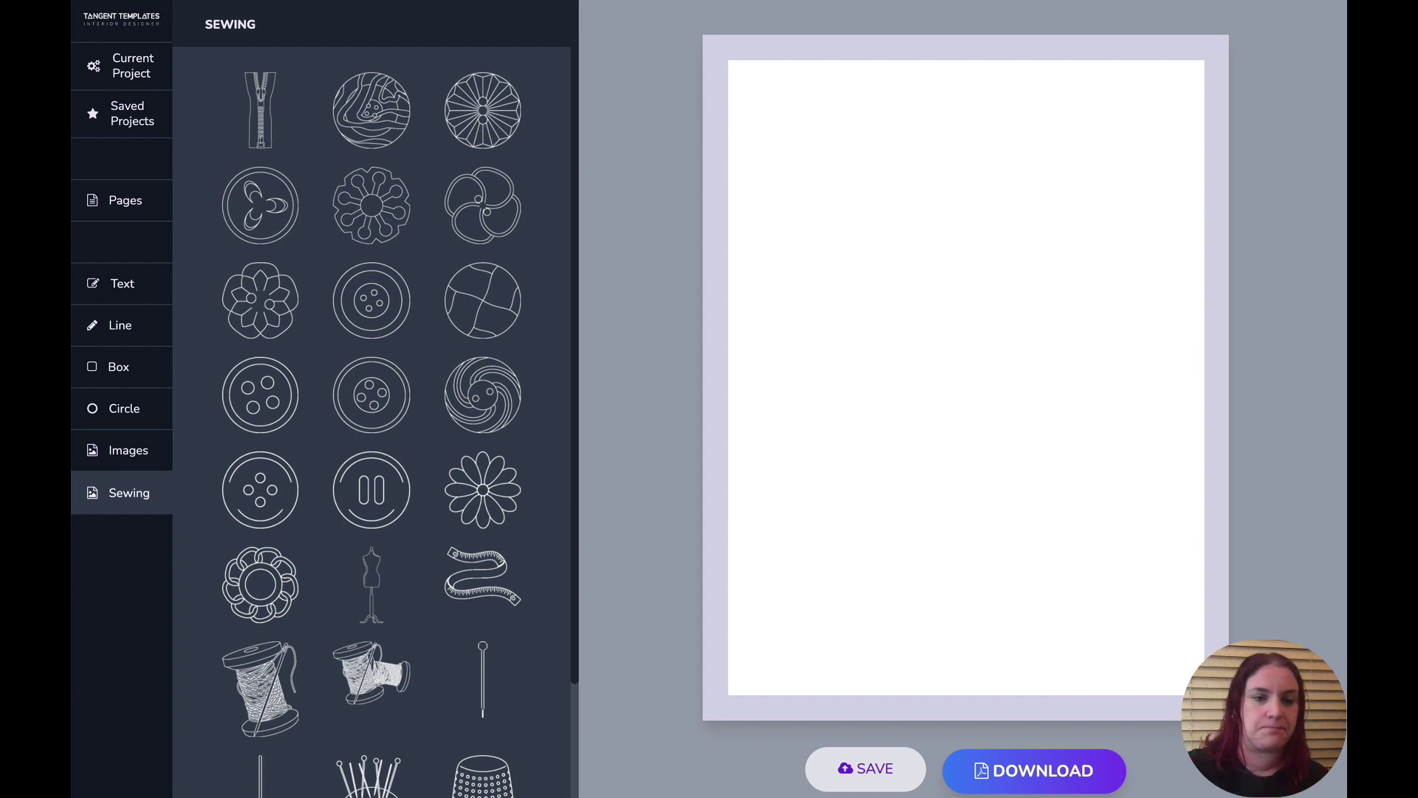
Add the round button with the radial petal pattern from the Sewing images to the blank page and rotate it about 30° clockwise
scroll(492, 247, "down", 4)
scroll(491, 246, "up", 4)
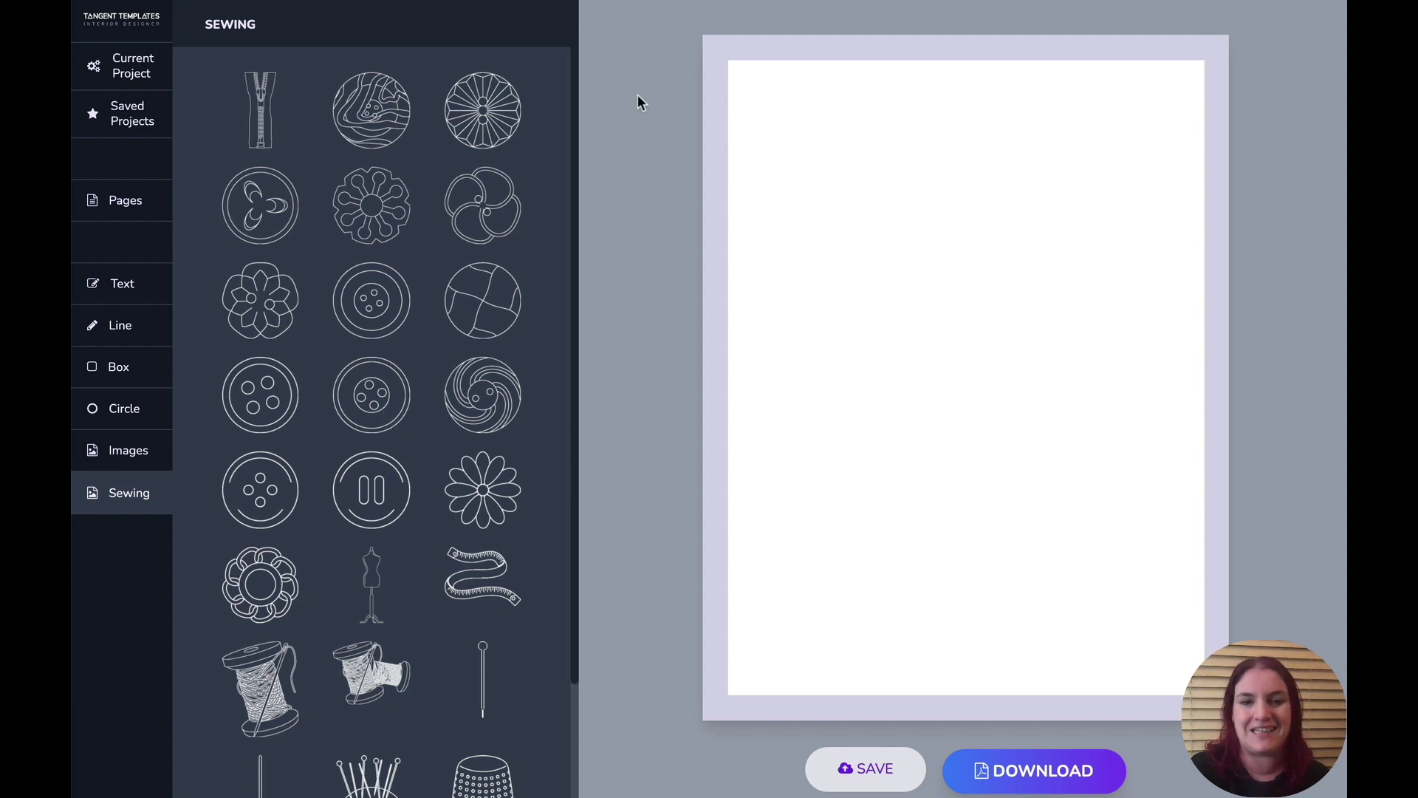
left_click(482, 109)
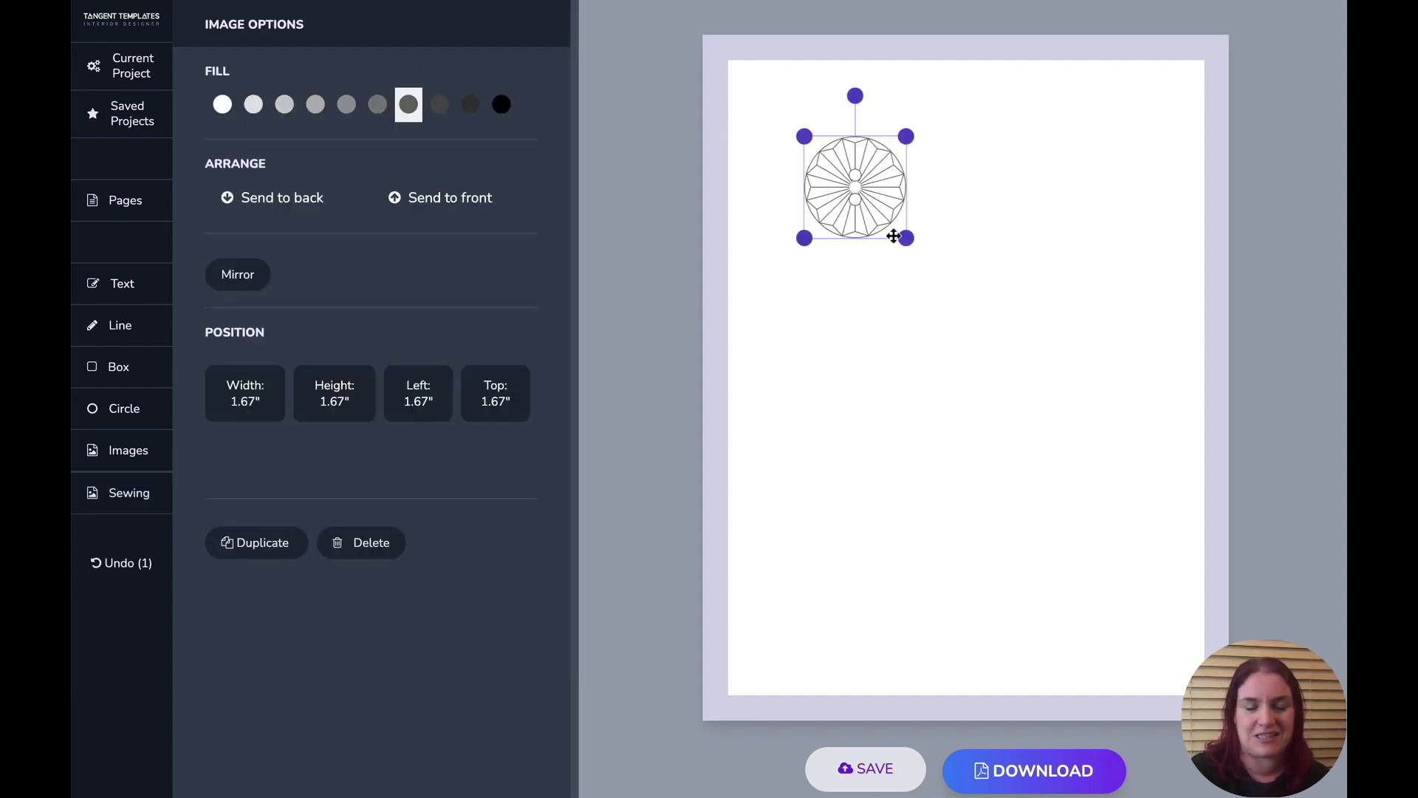
left_click_drag(855, 95, 920, 120)
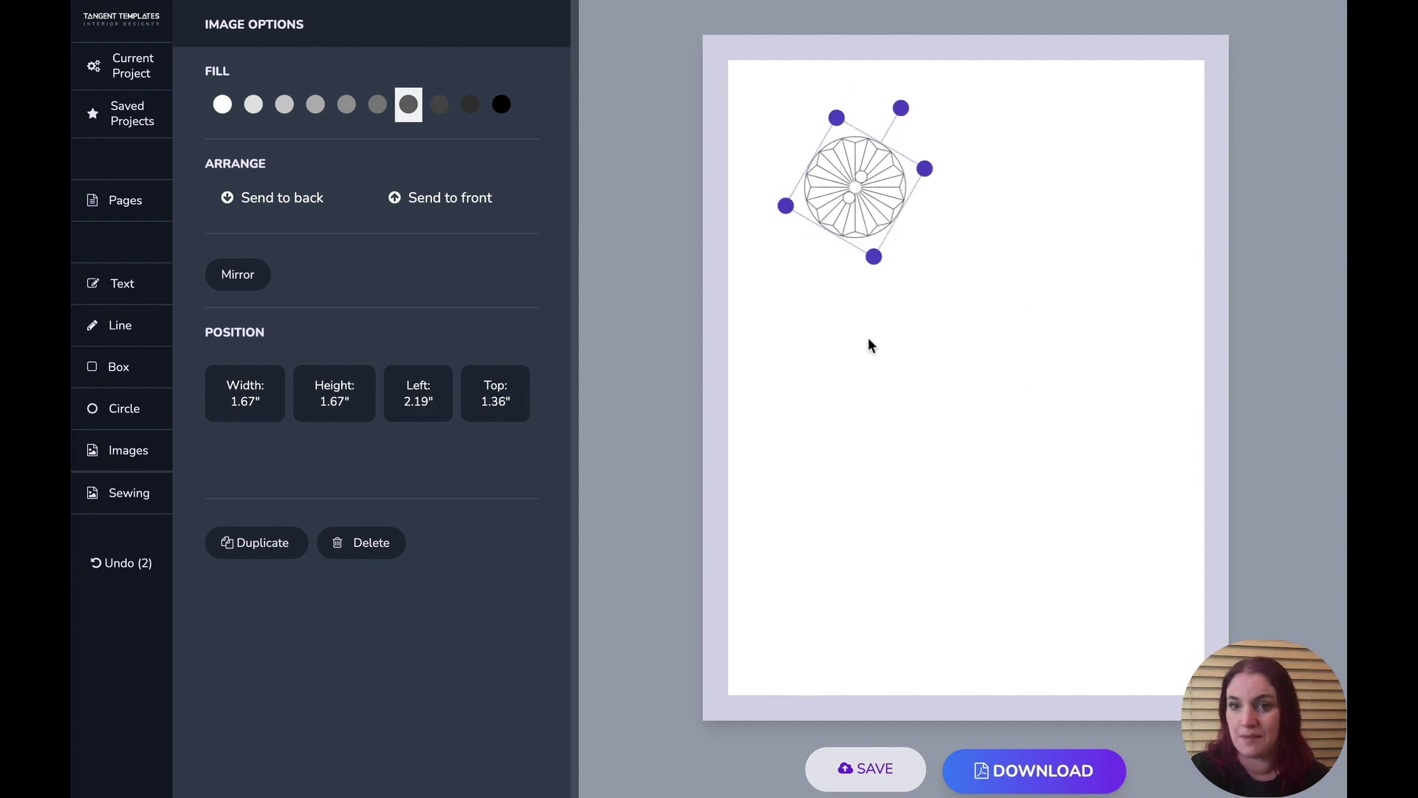
Open the saved four-page sewing planner project, 8.5" x 11" with bleed
left_click(124, 202)
left_click(118, 125)
left_click(231, 124)
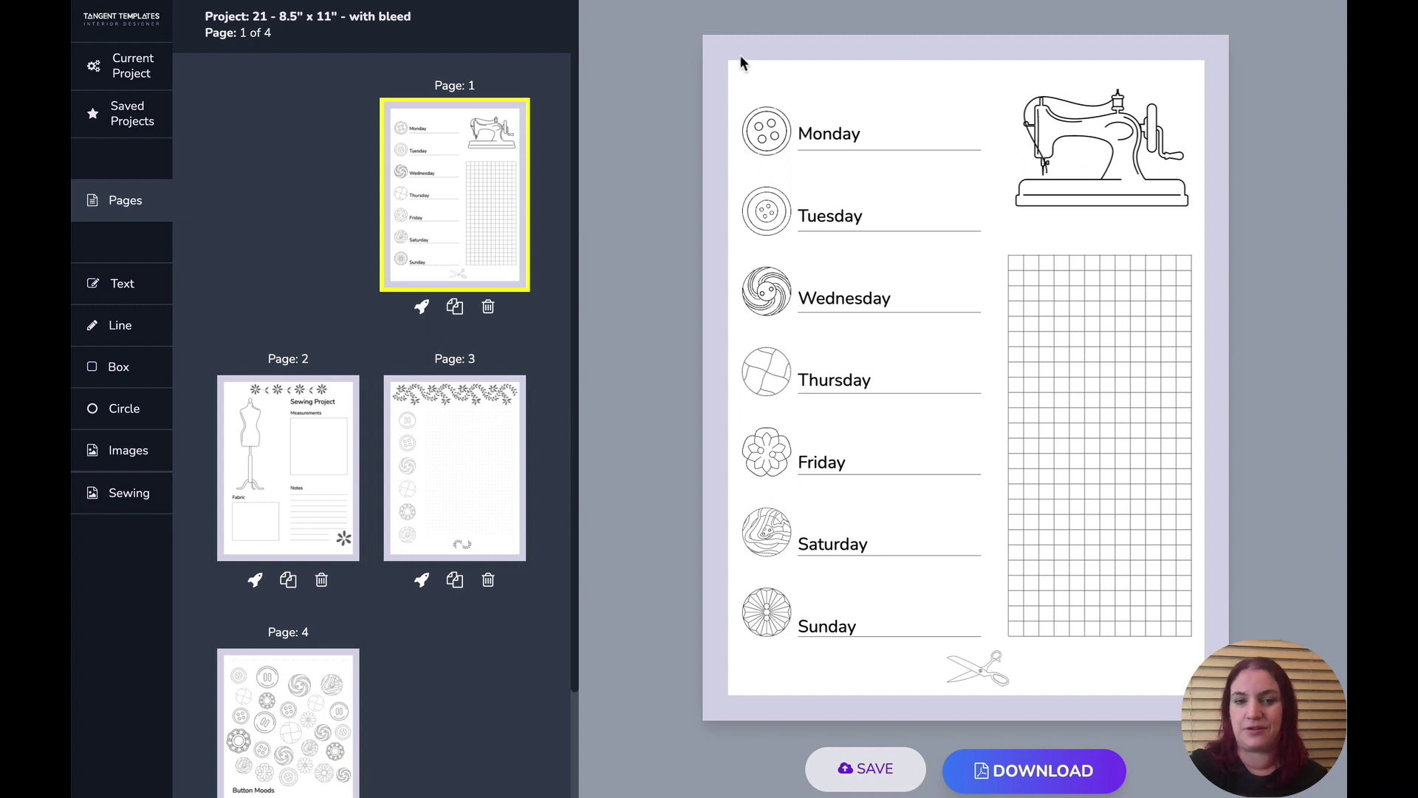
Shrink the sewing machine image on page 1 to about 2.08" wide and move it down, just above the grid
left_click(1046, 153)
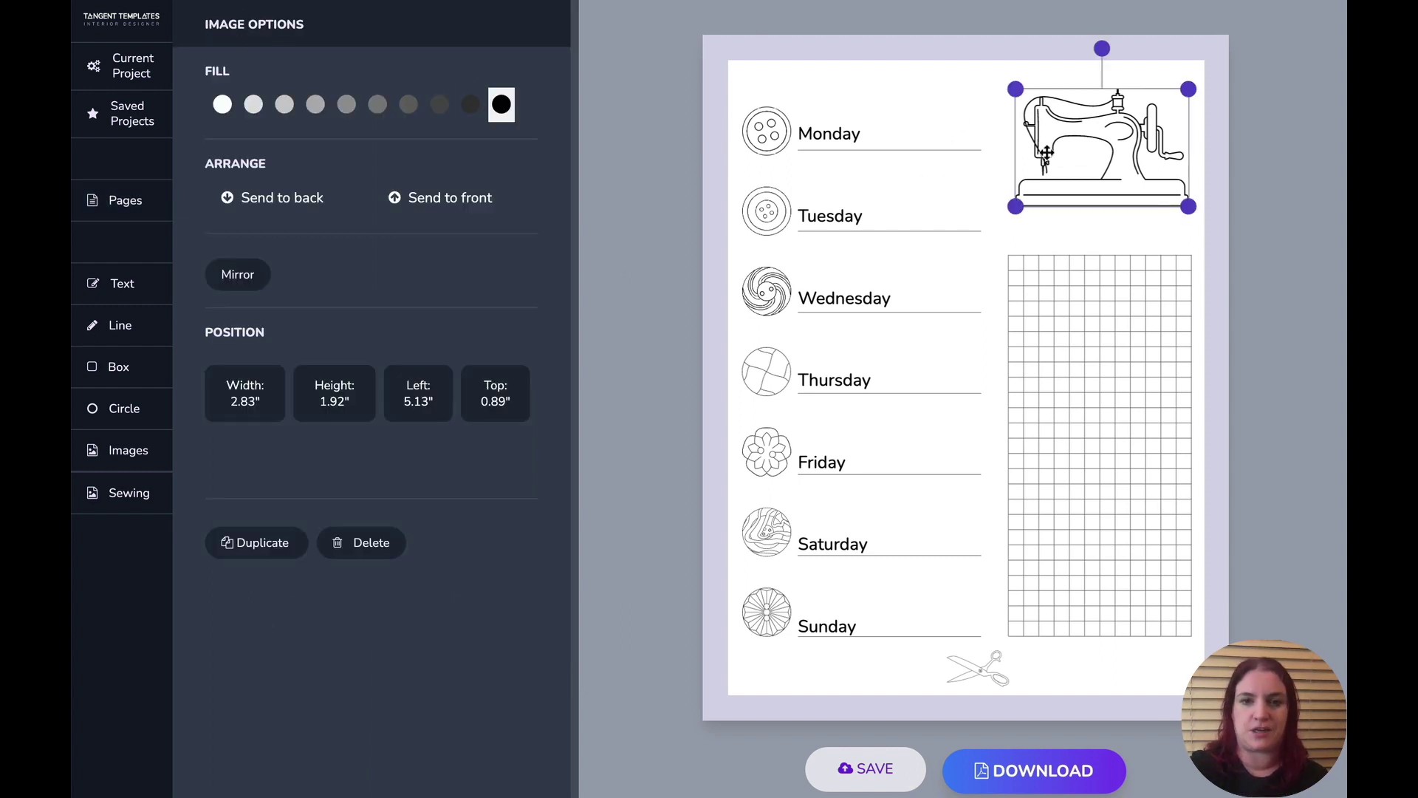
left_click_drag(1014, 202, 1064, 180)
left_click_drag(1135, 131, 1139, 187)
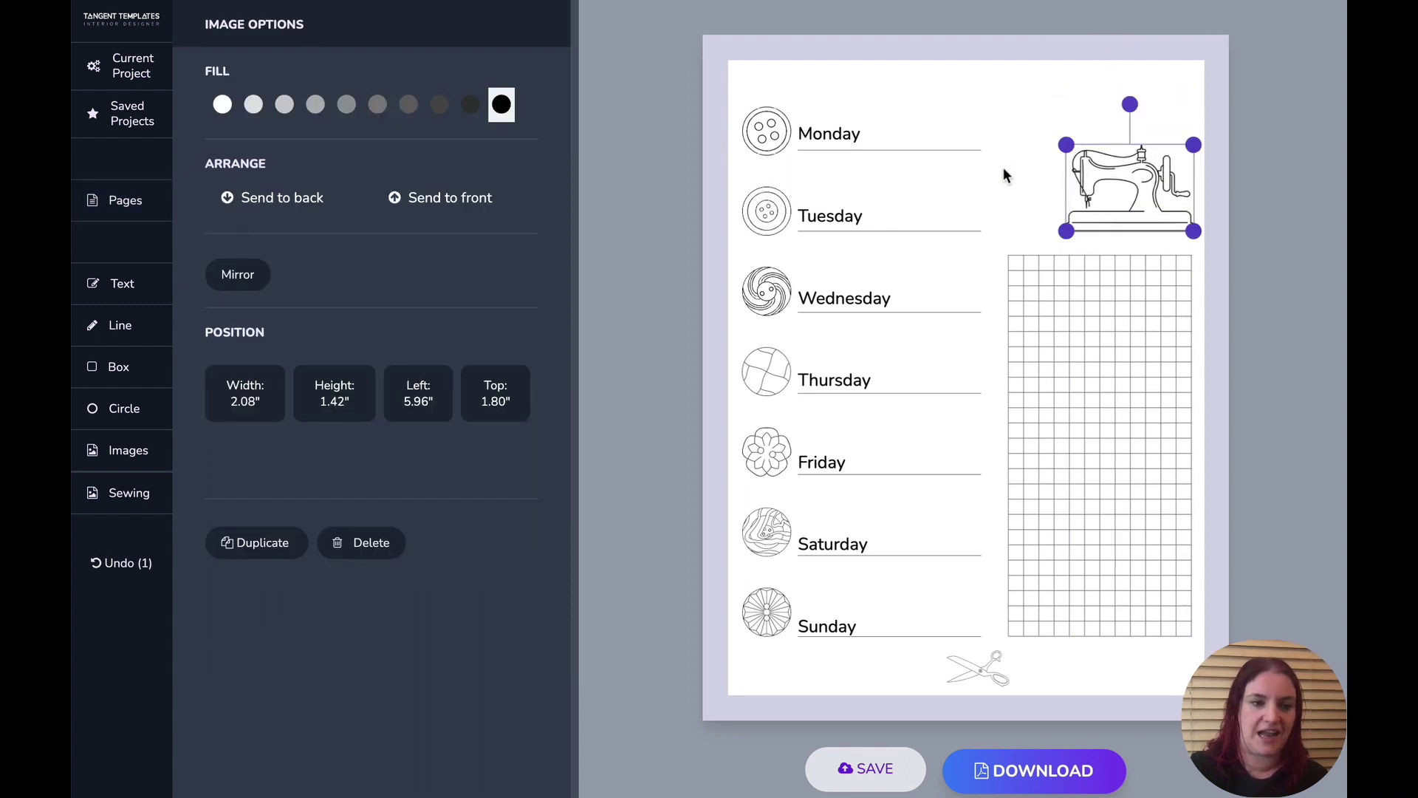
Replace the sewing machine image on page 1 with the open-winged butterfly in the third row of the Butterflies category
key("Delete")
left_click(118, 452)
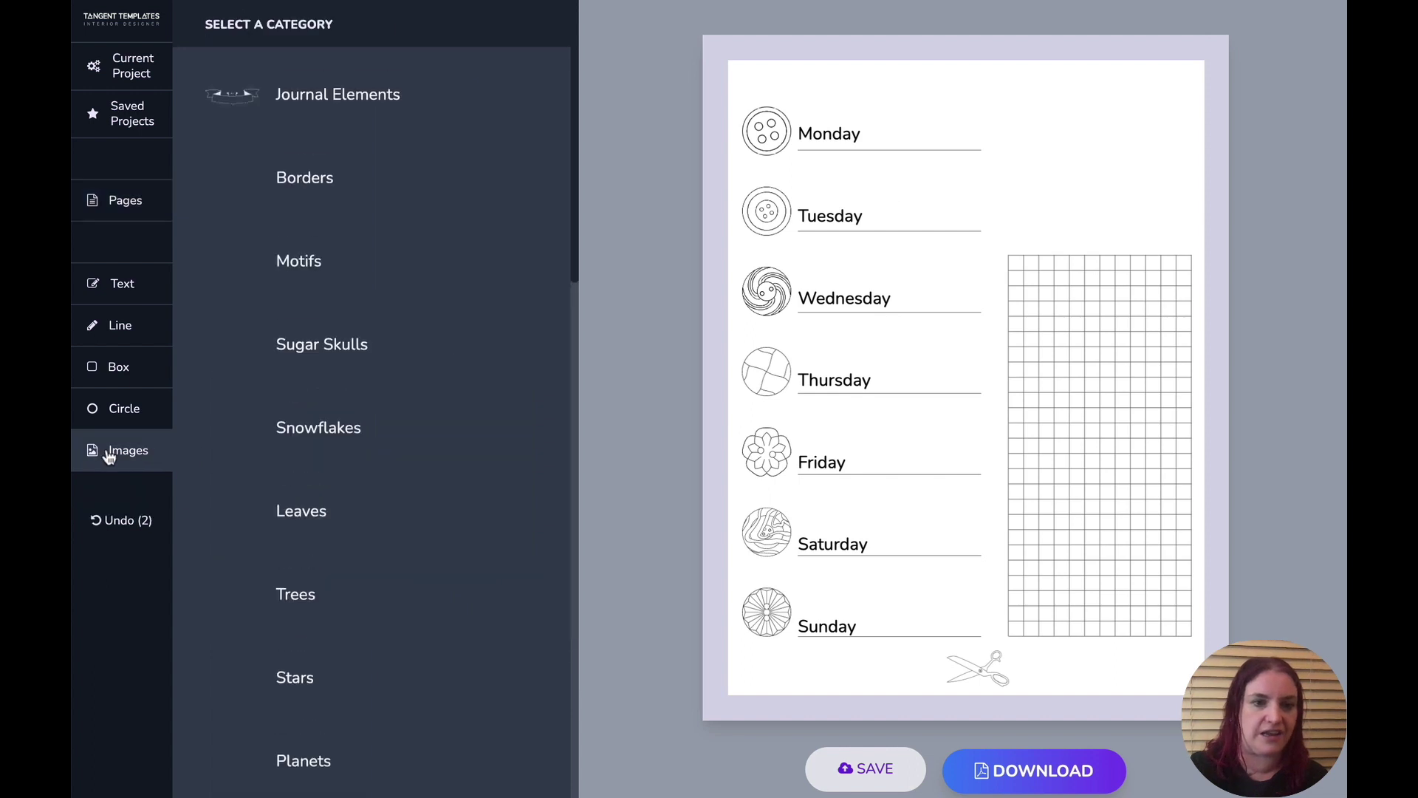
scroll(256, 380, "down", 10)
scroll(256, 381, "down", 10)
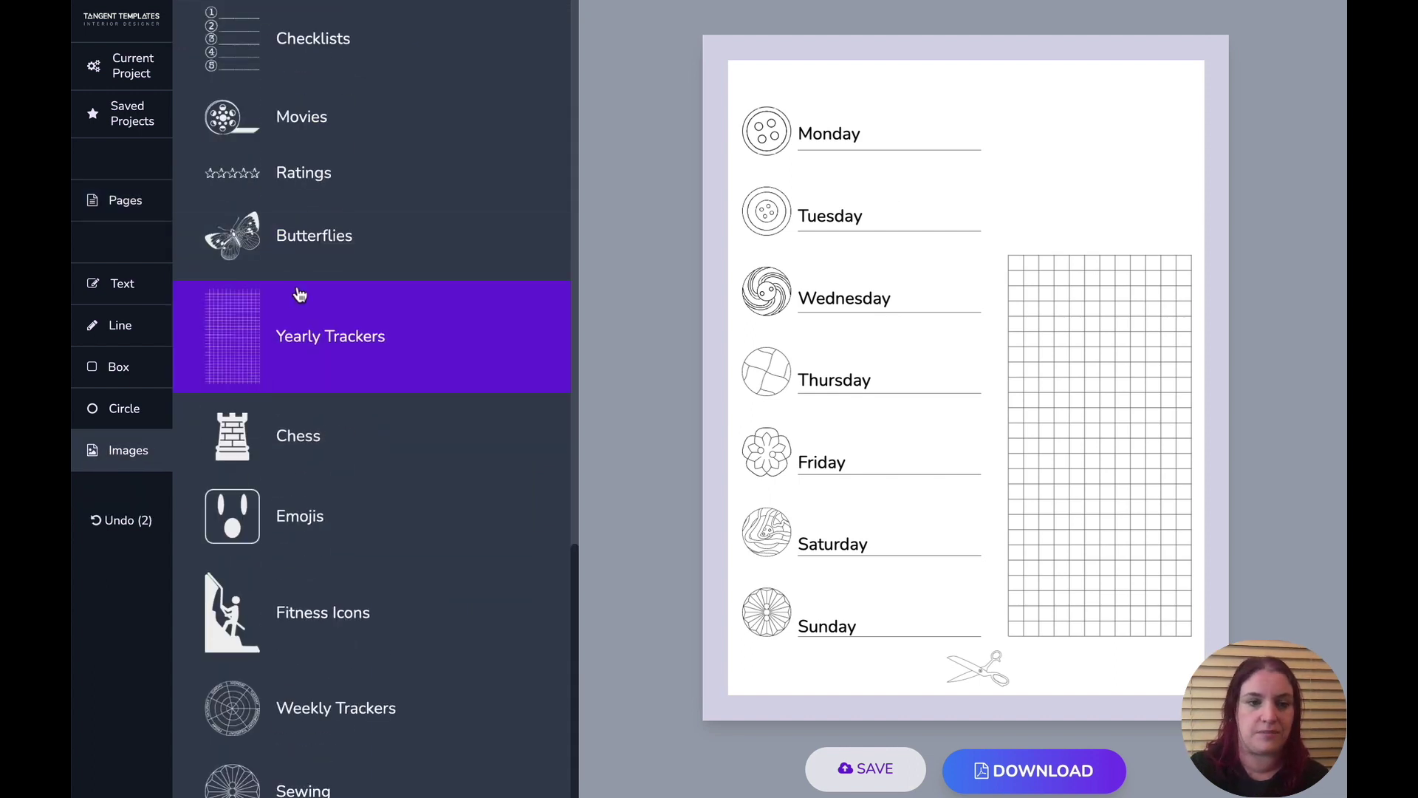
left_click(324, 238)
left_click(441, 351)
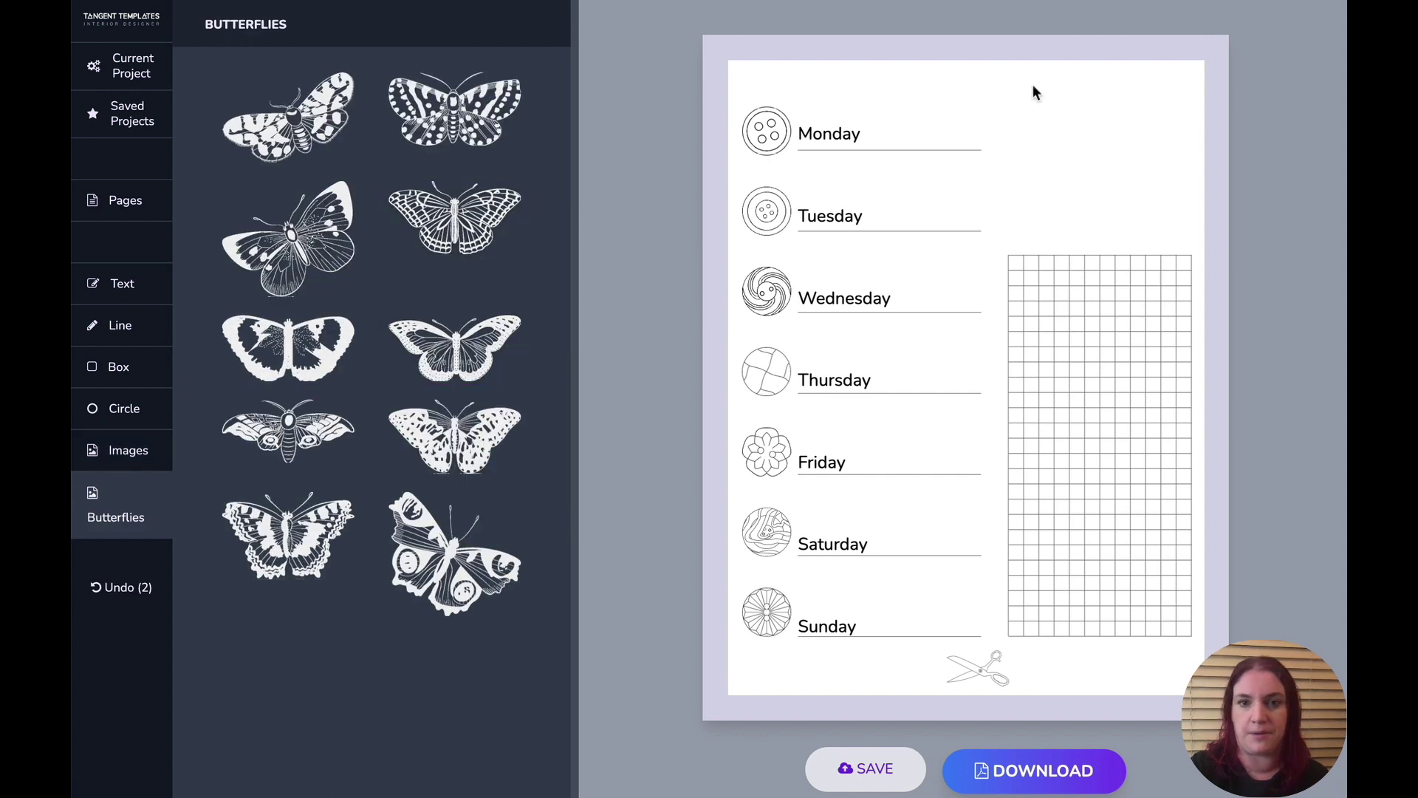
Enlarge the butterfly to about 2.83" wide, tilt it about 30° clockwise and place it above the grid
left_click_drag(850, 163, 1160, 227)
left_click_drag(1108, 71, 1163, 82)
left_click_drag(1101, 151, 1072, 153)
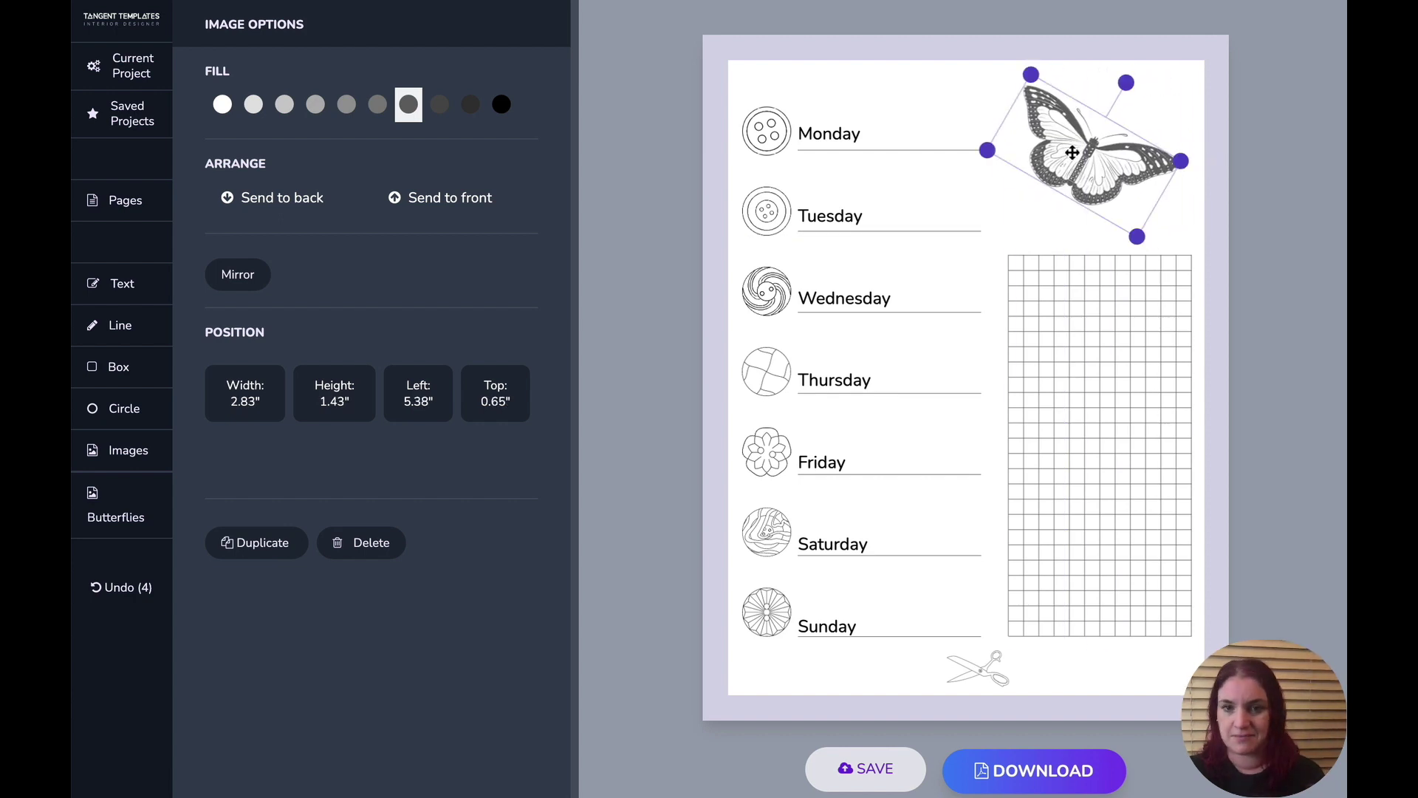
left_click(1168, 686)
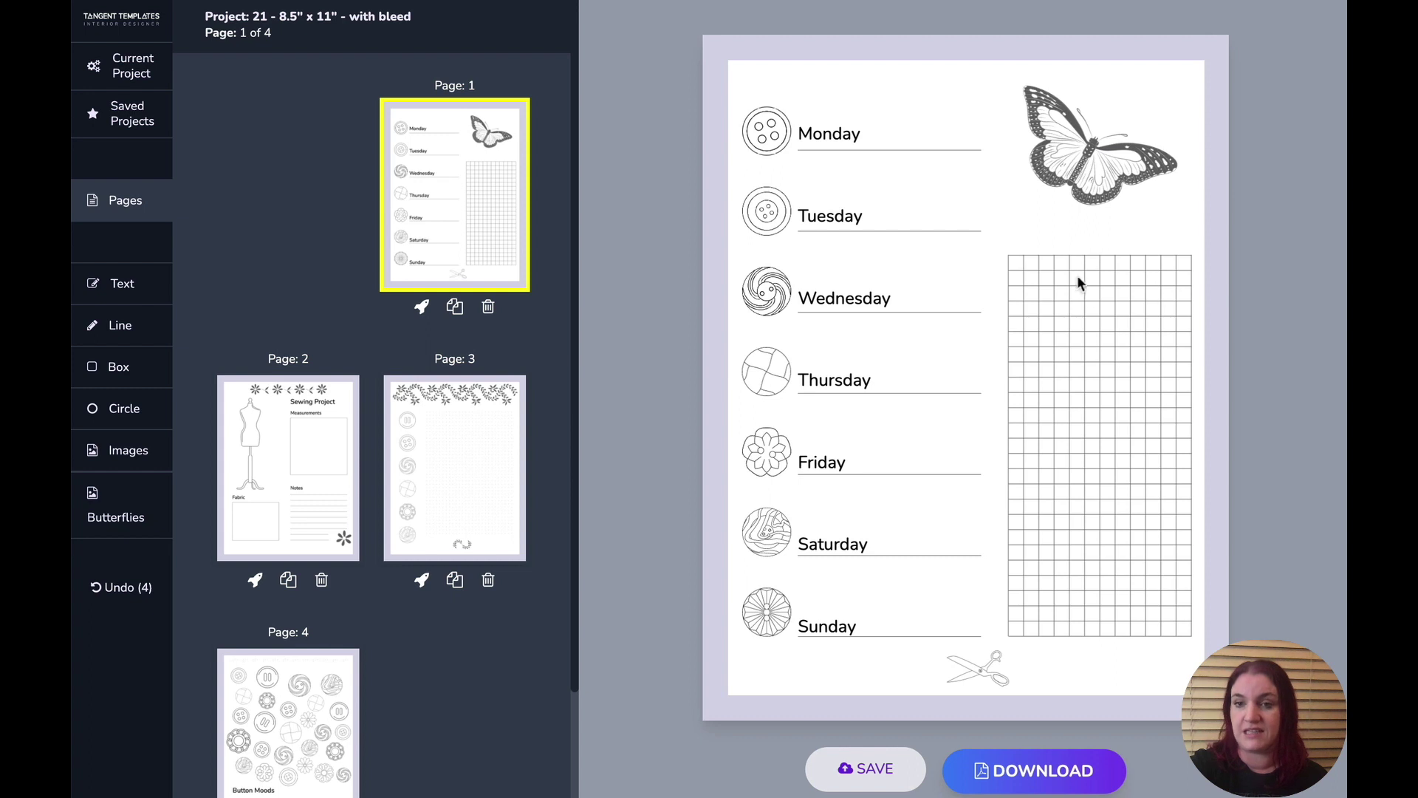
Replace the grid on page 1 with a box about 2.54" by 6.32" below the butterfly, filled with 4x4 graph paper
left_click_drag(1206, 656, 1011, 245)
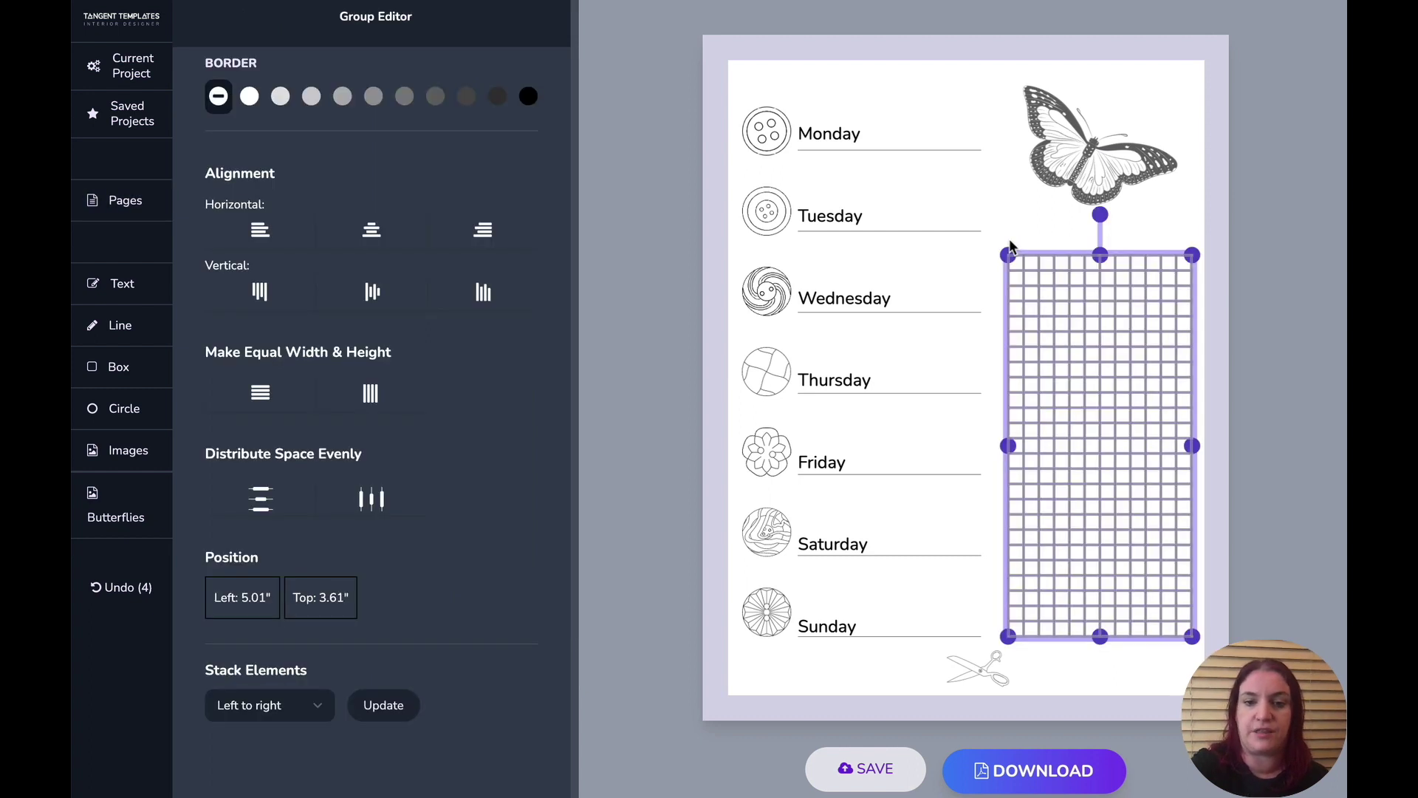
key("Delete")
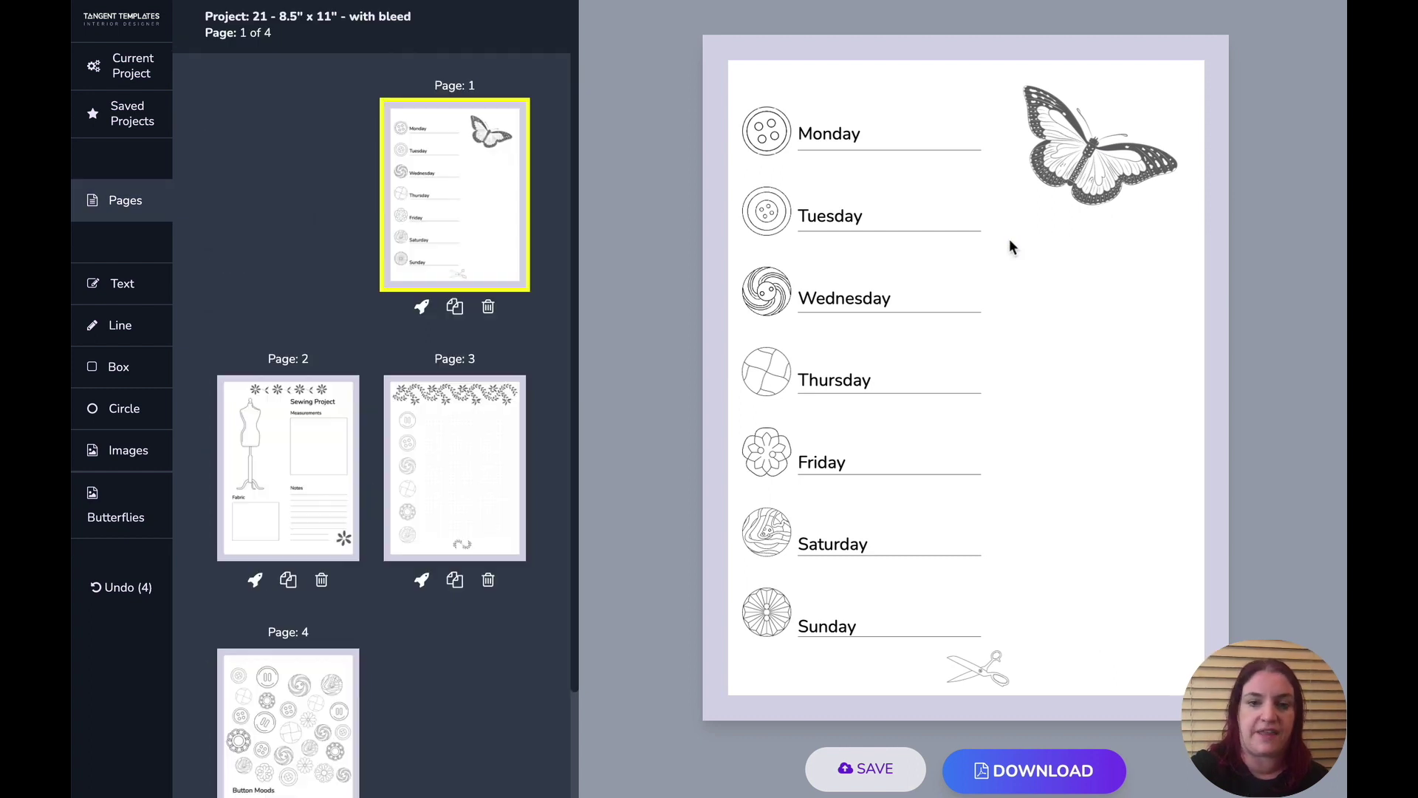
left_click(120, 367)
left_click_drag(990, 336, 1102, 626)
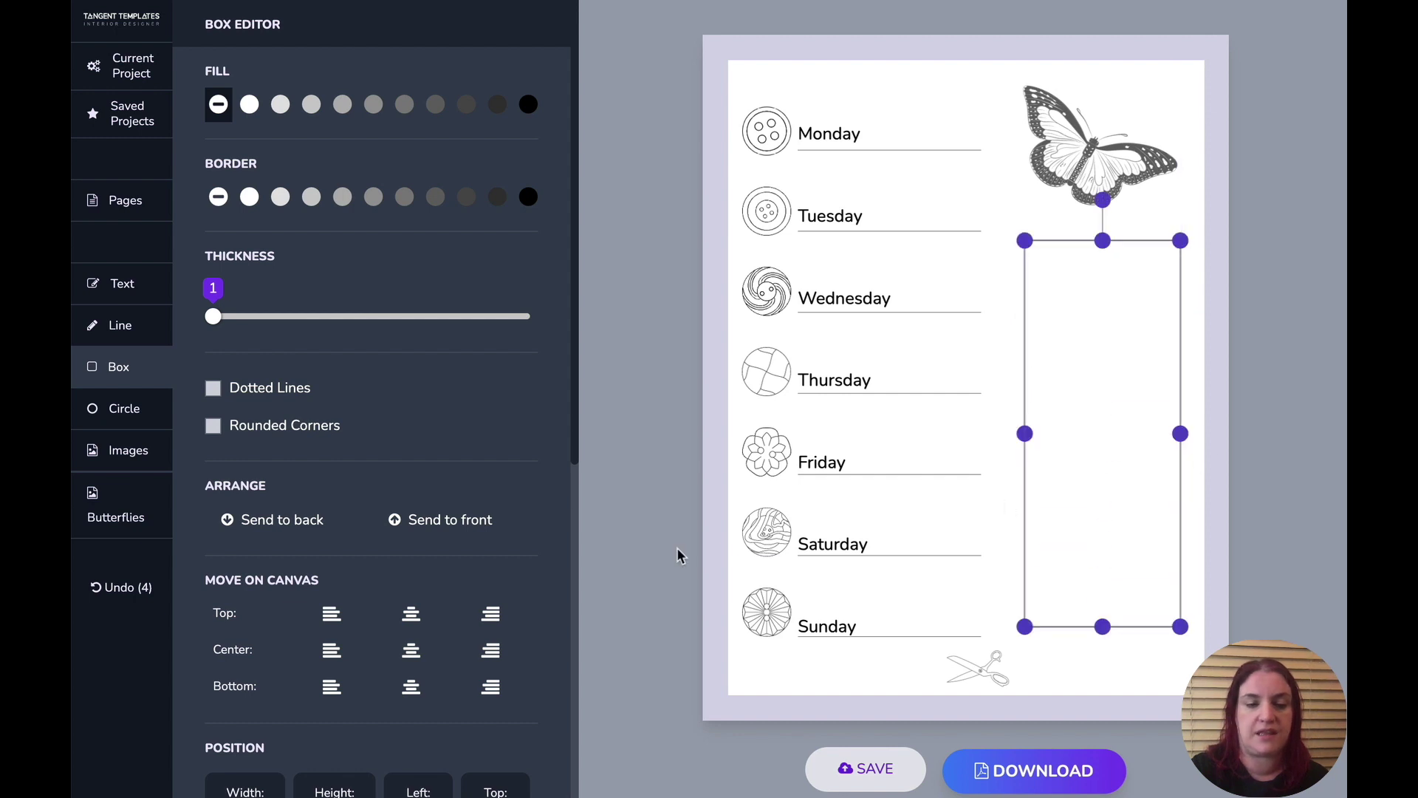
scroll(397, 495, "down", 9)
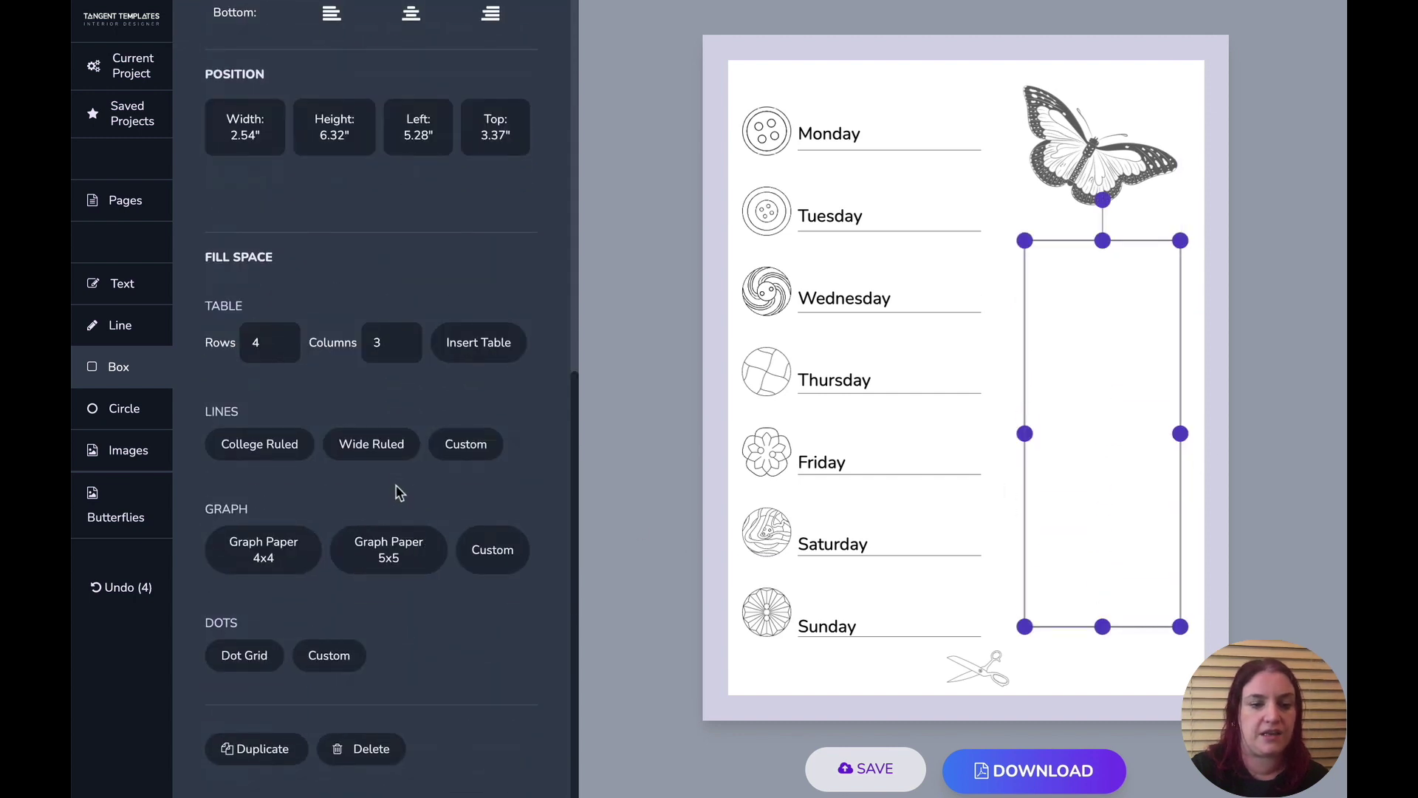
left_click(278, 552)
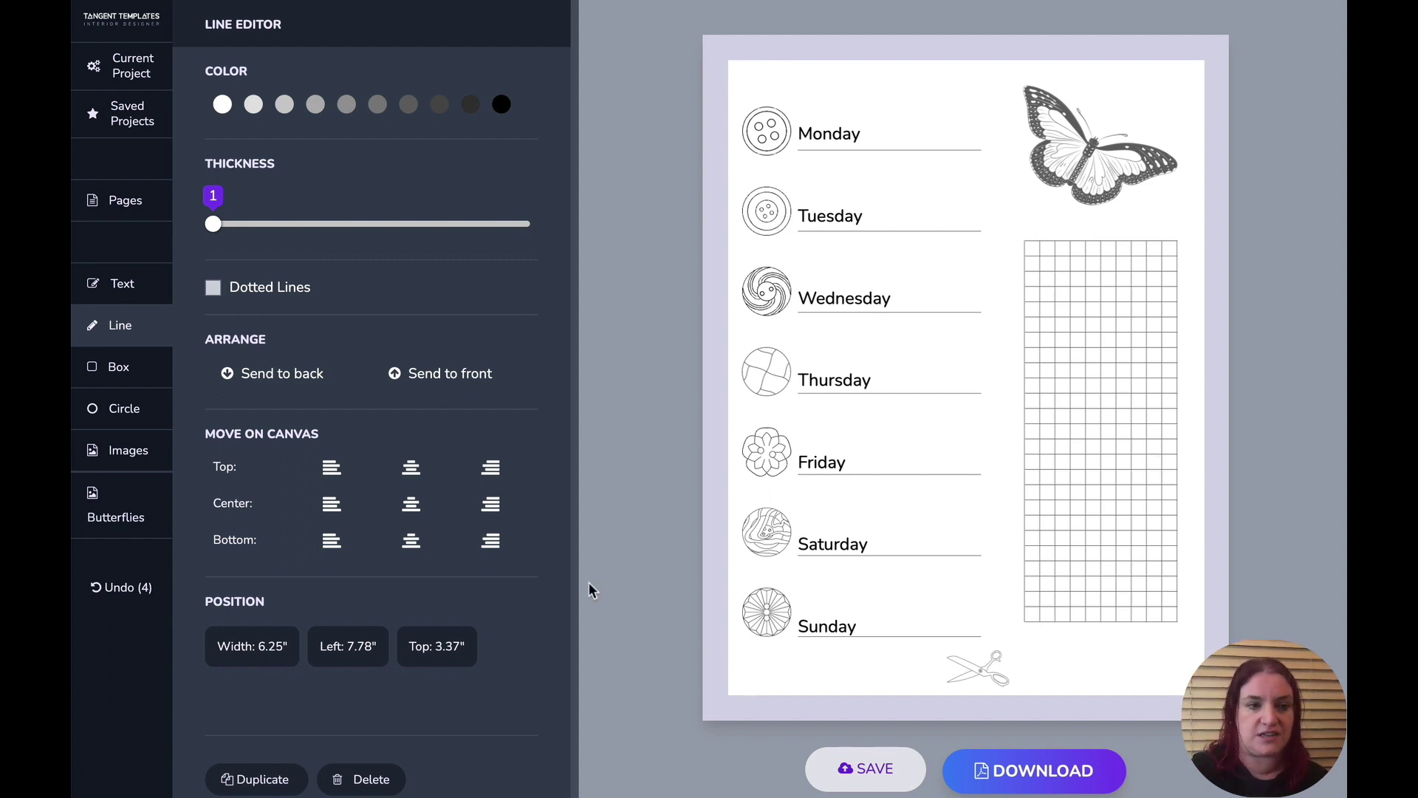
On page 2, delete the floral border across the top and move the corner flower slightly down and to the left
left_click(145, 218)
left_click(294, 456)
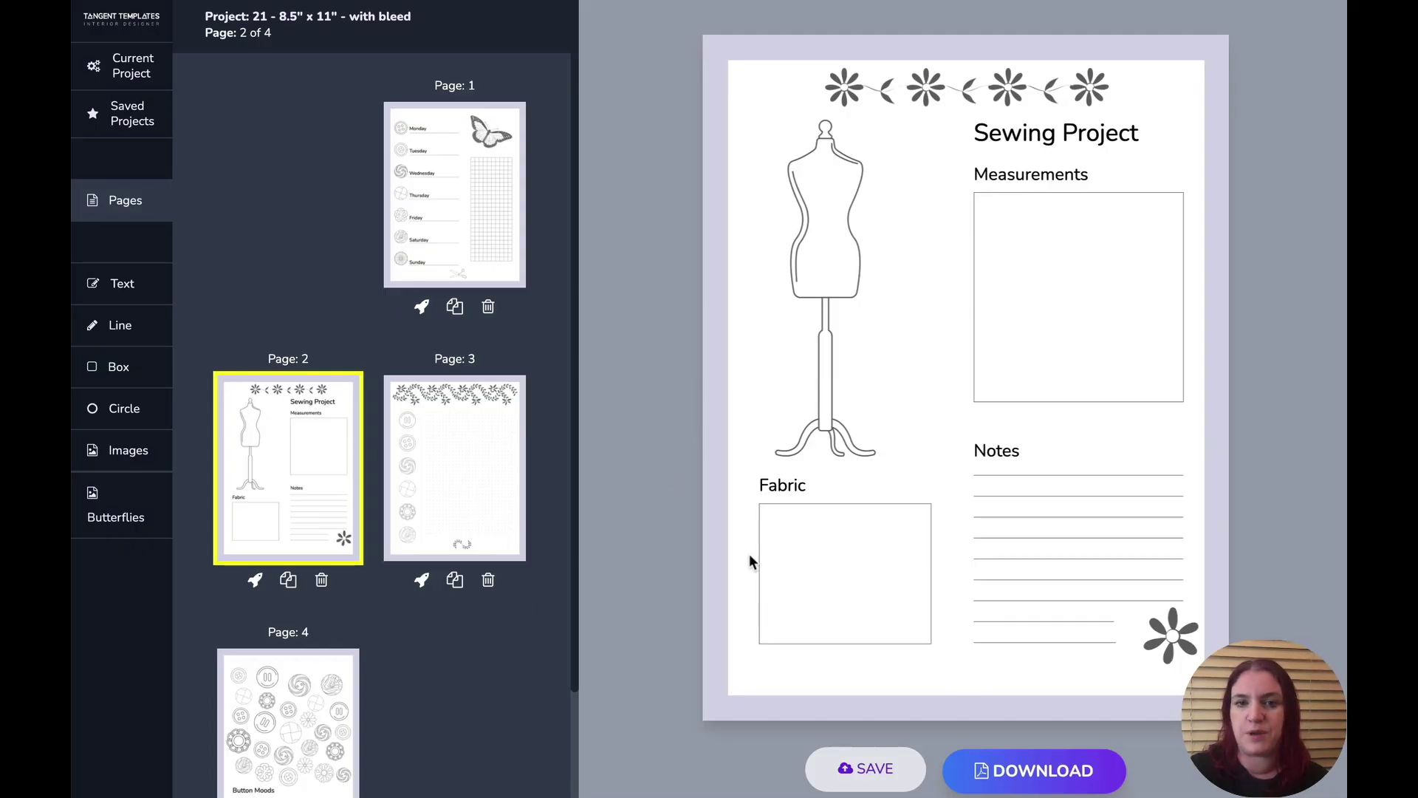
left_click(951, 98)
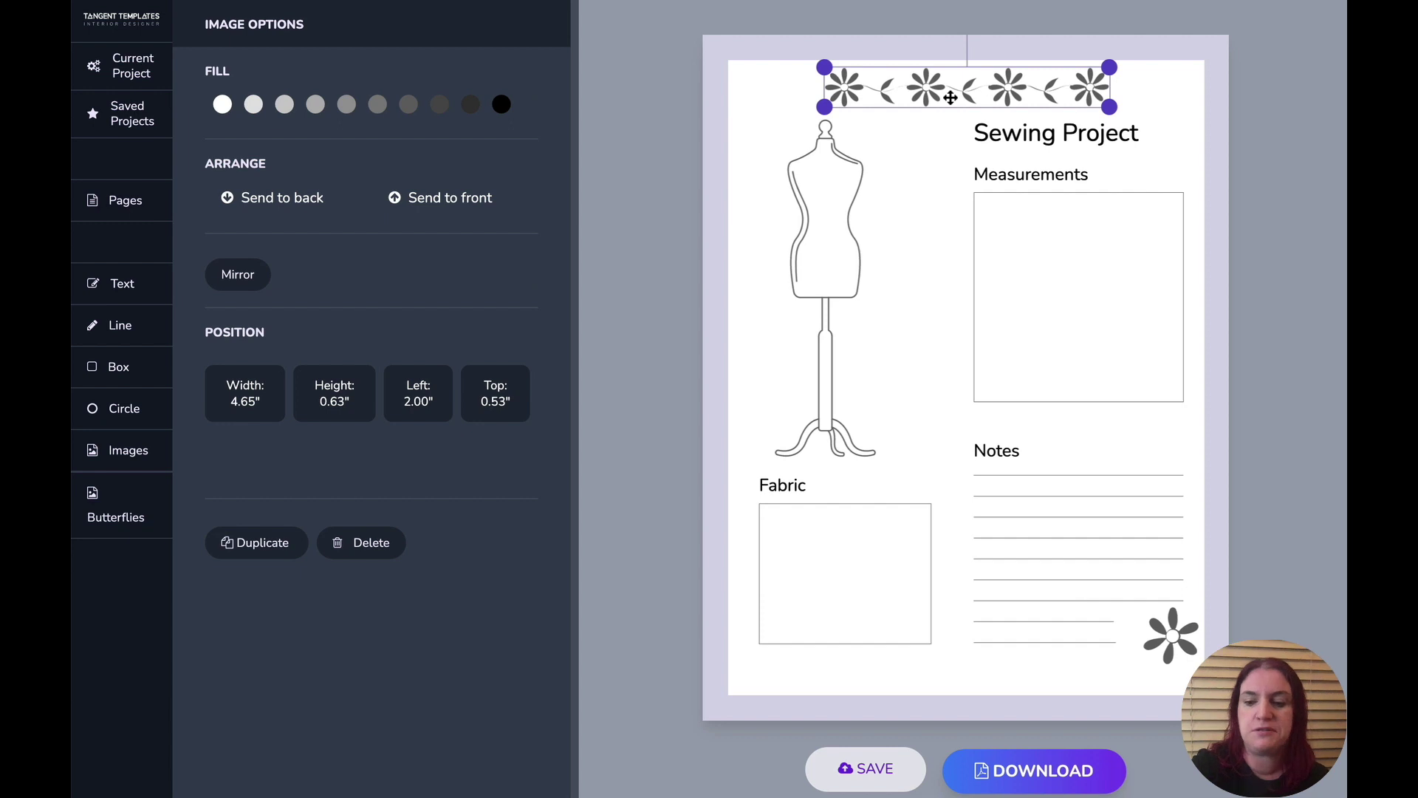
key("Delete")
left_click(1171, 637)
left_click_drag(1171, 637, 1156, 654)
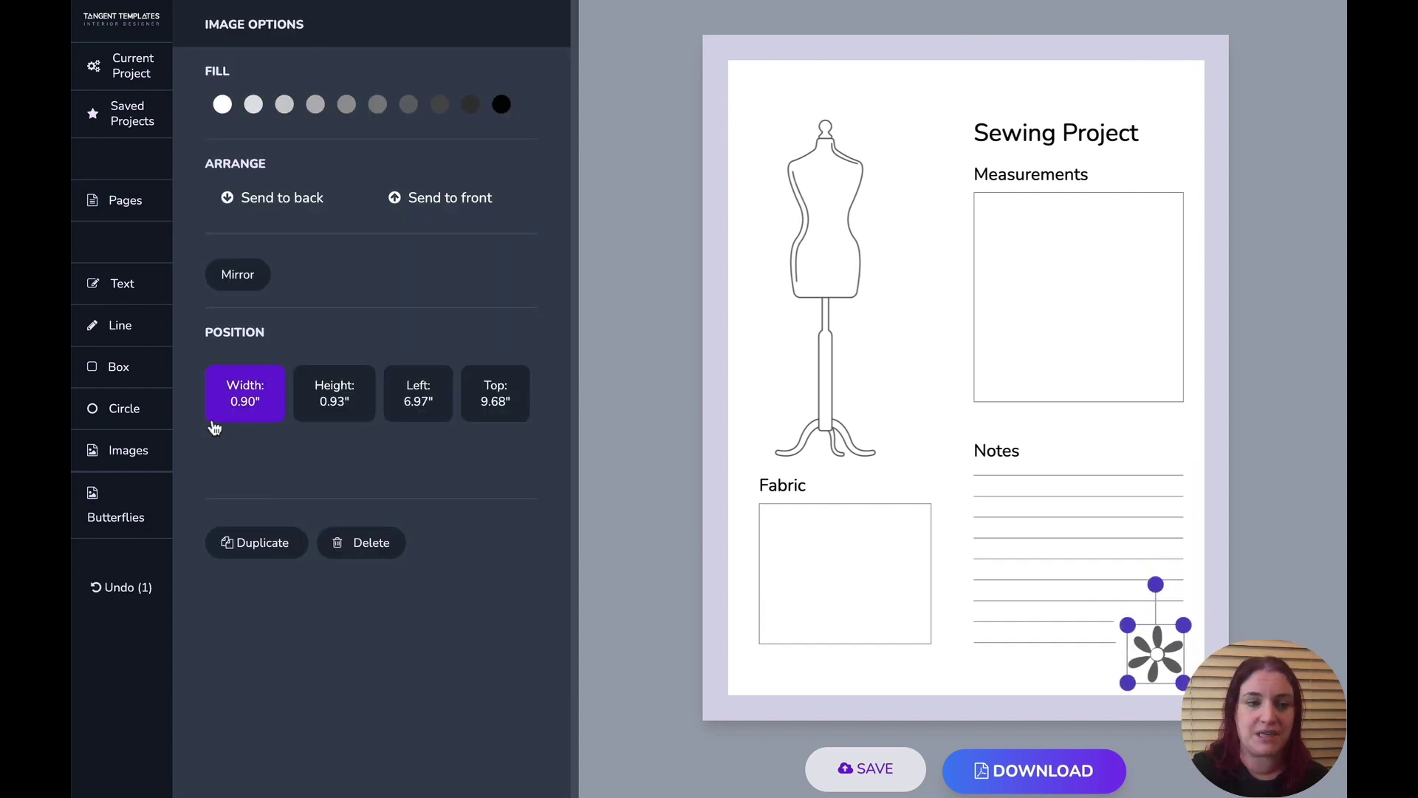
Add the flower-and-dots border from the Borders images to the top of page 2 and enlarge it to about 5.79" wide
left_click(127, 464)
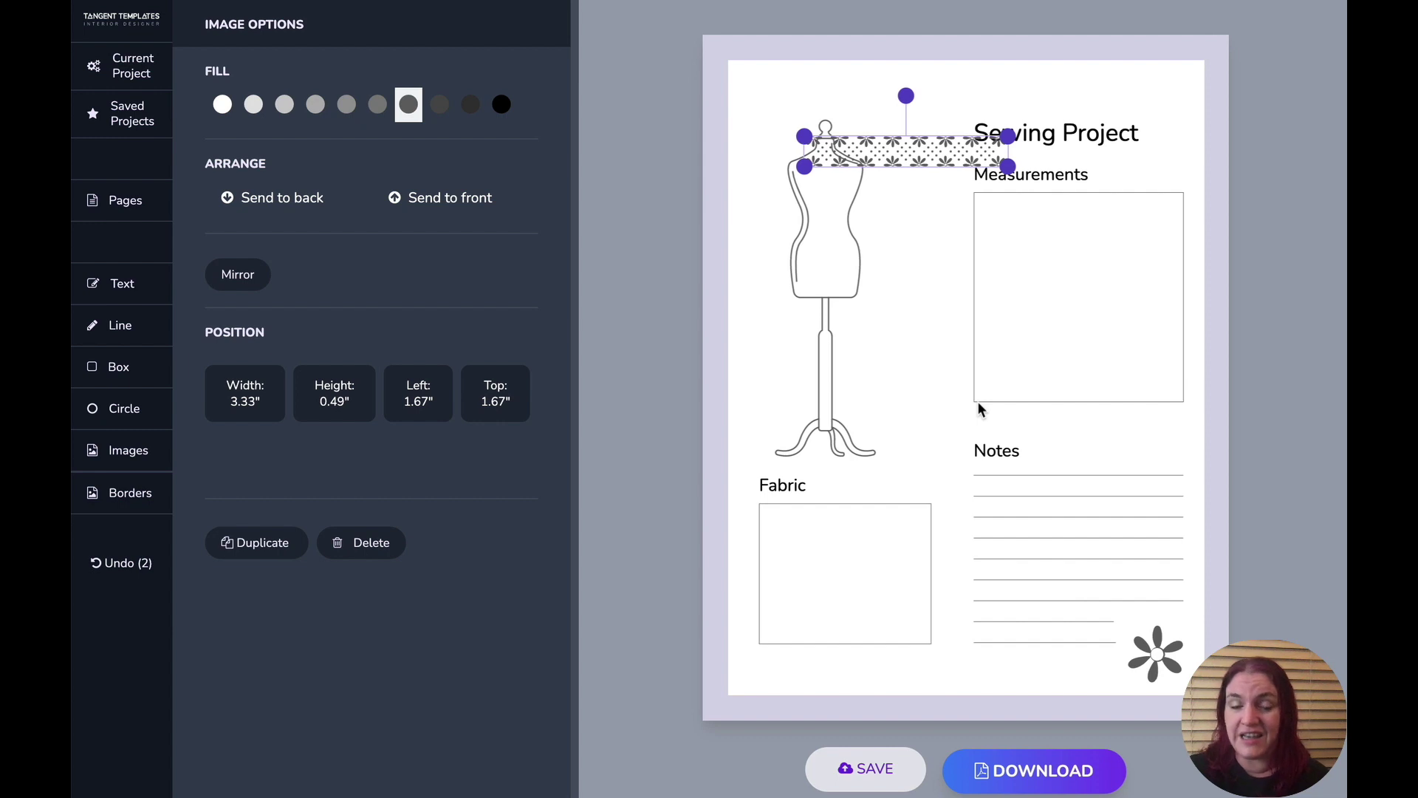
left_click_drag(922, 157, 908, 87)
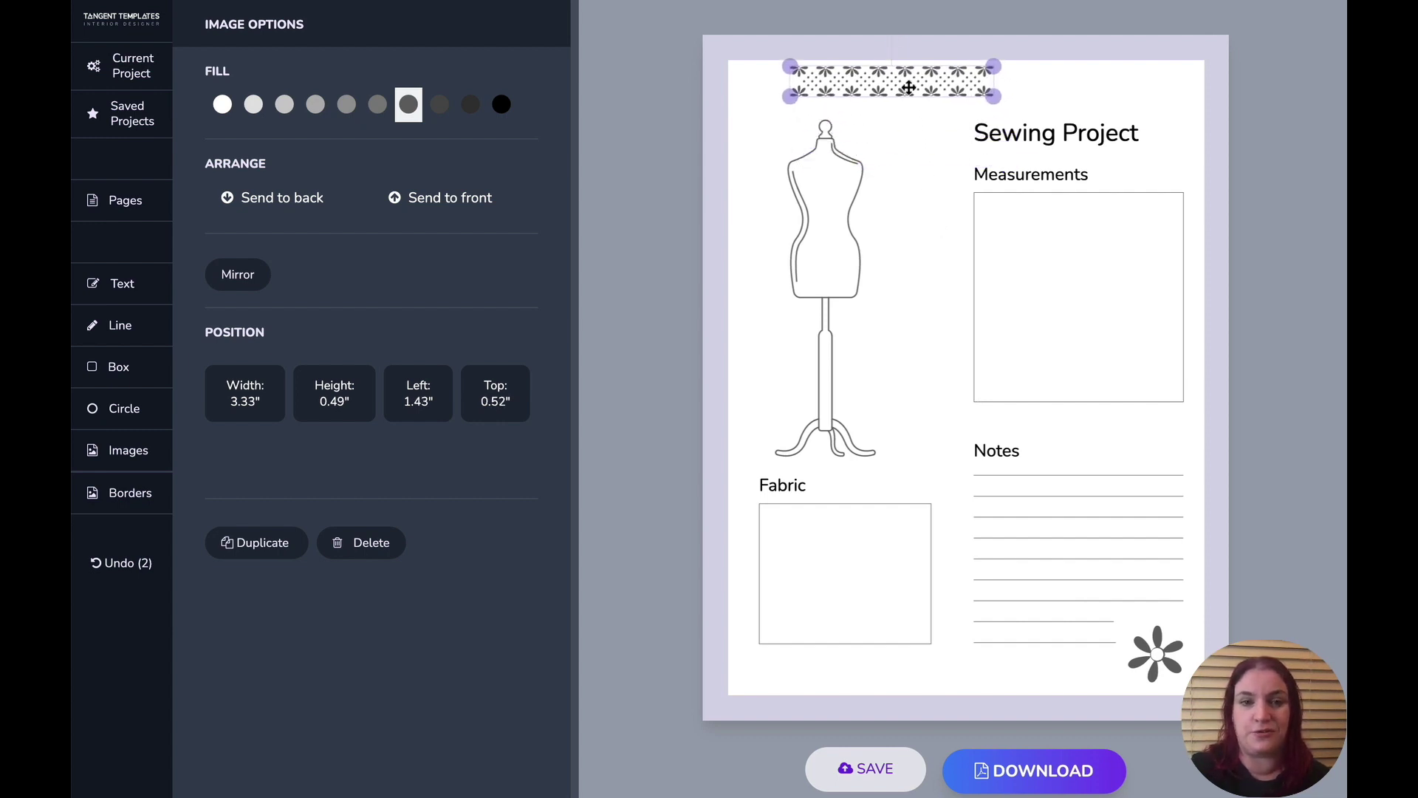
left_click_drag(994, 95, 1171, 96)
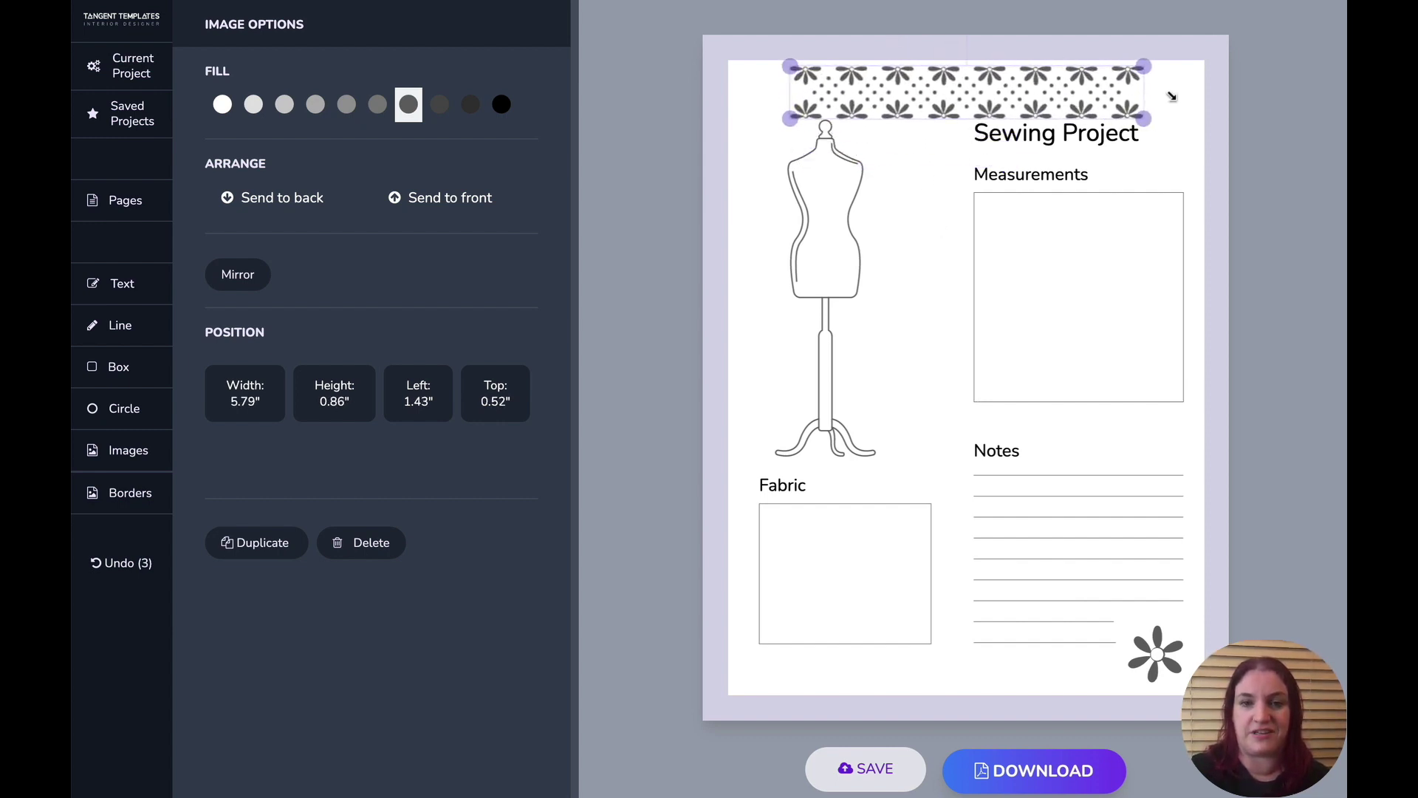
Rotate the flower-and-dots border to vertical and move it to the left margin of page 2
left_click_drag(1006, 101, 990, 223)
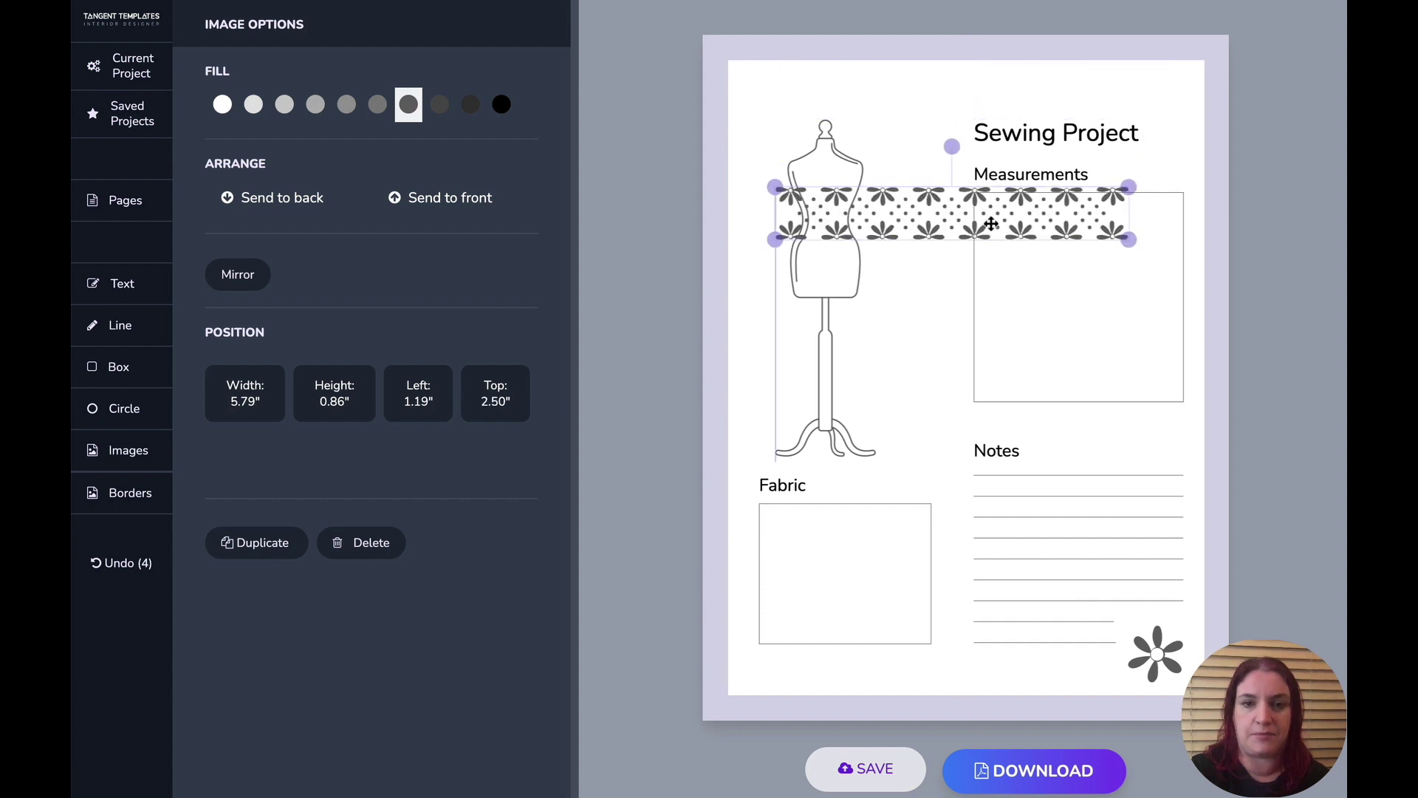
left_click_drag(952, 146, 754, 362)
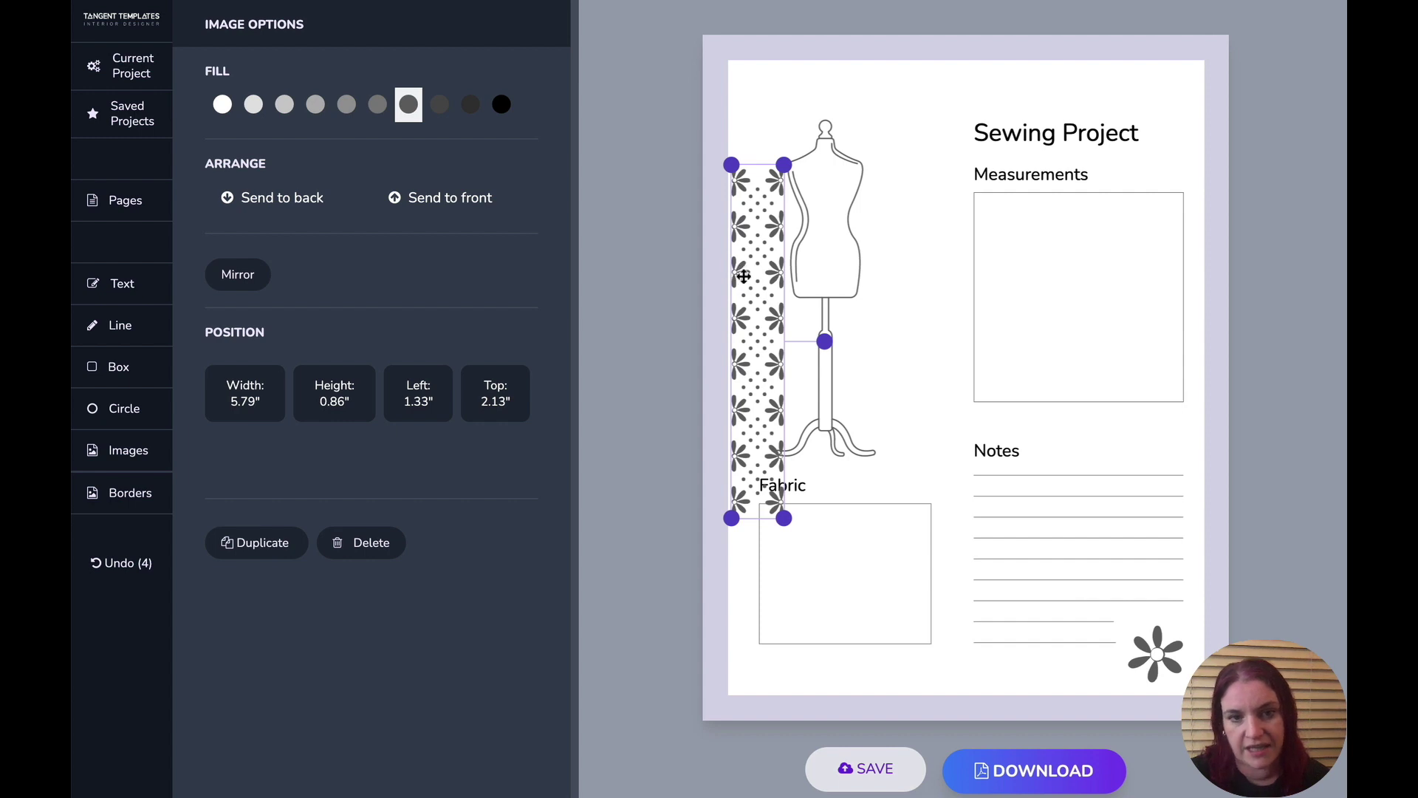
left_click_drag(741, 275, 722, 276)
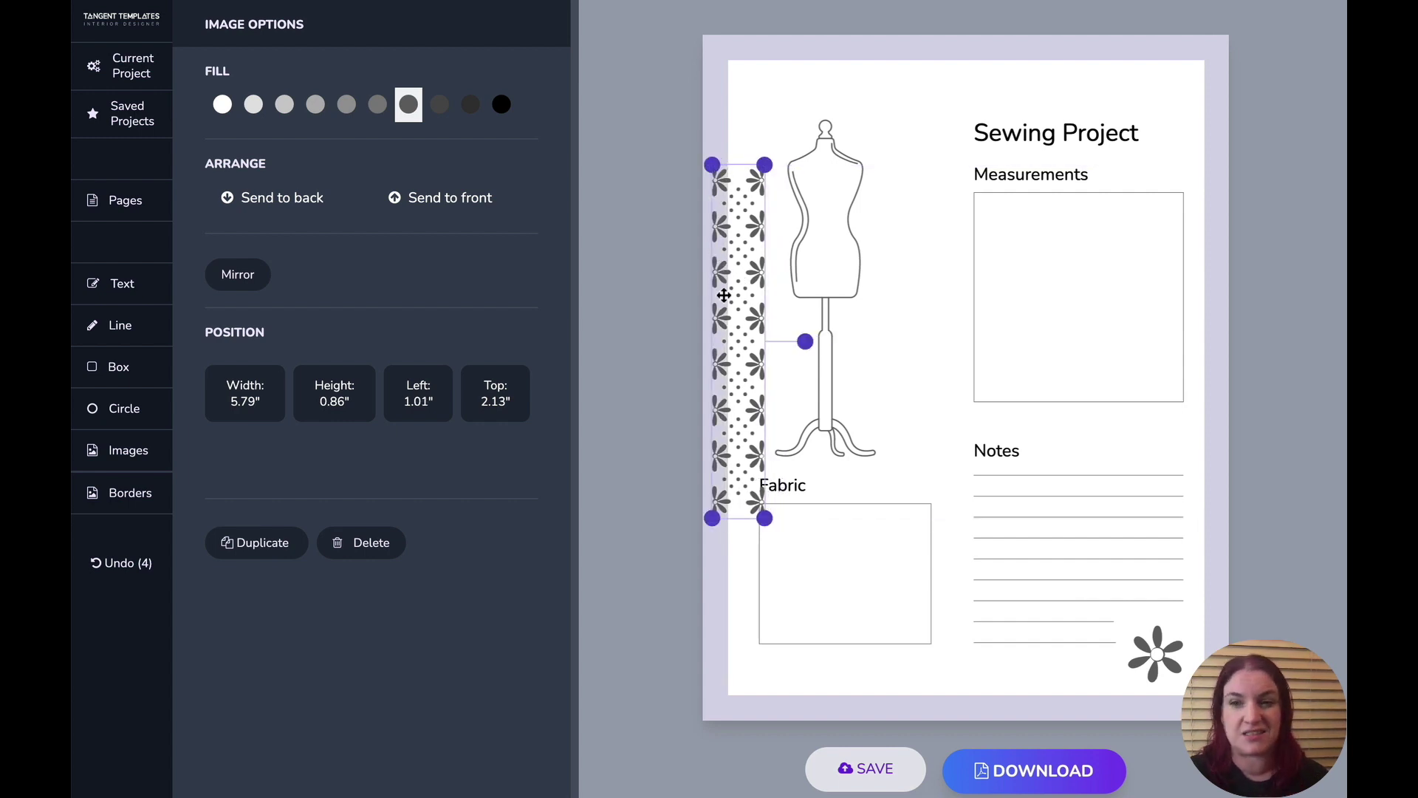
Align the vertical border with the page's upper-left corner and place a copy below it to cover the full left edge
left_click_drag(761, 269, 782, 170)
left_click_drag(767, 378, 768, 375)
key("ctrl+v")
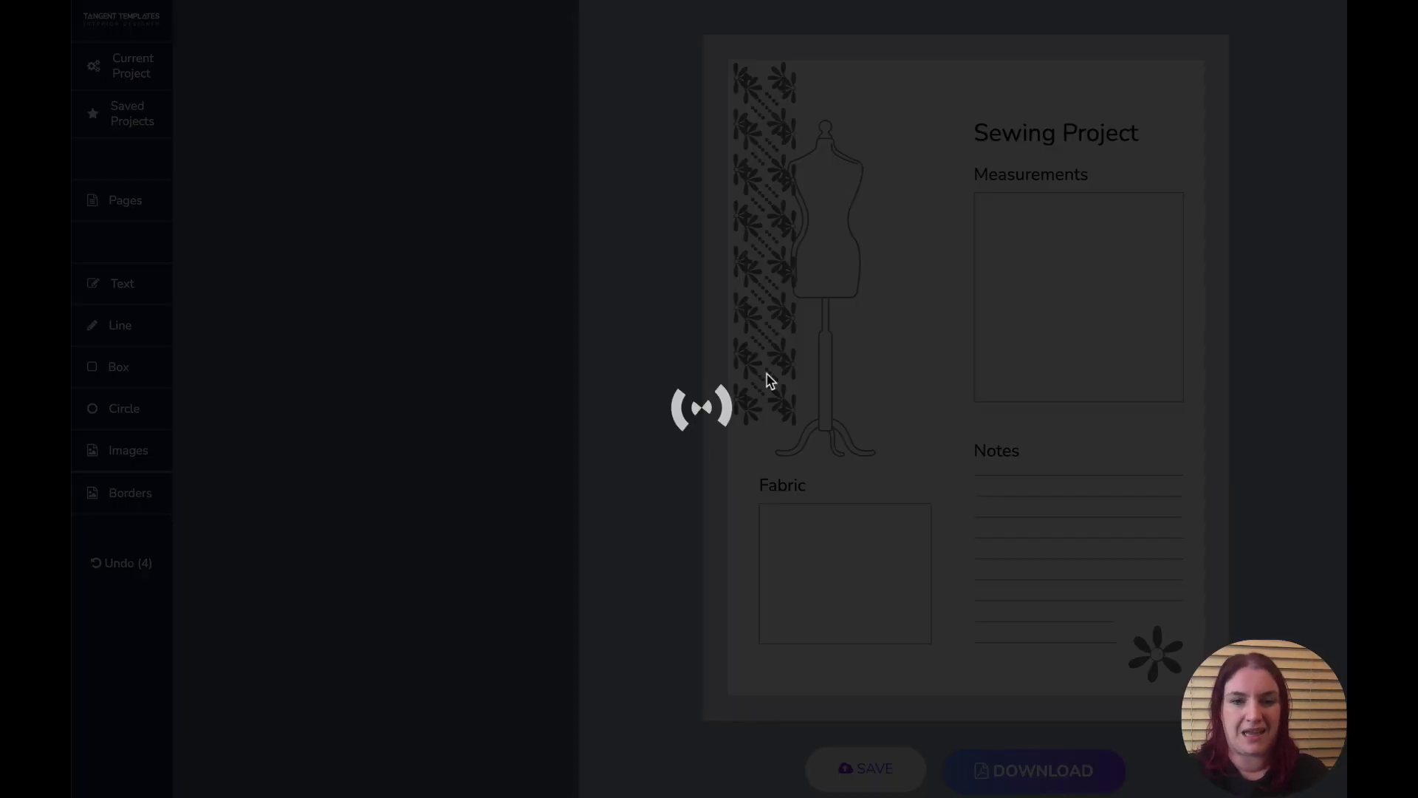
left_click_drag(764, 355, 760, 589)
Move the dress form, the Fabric label and its box right, clear of the border, and narrow the Fabric box slightly
left_click(772, 485)
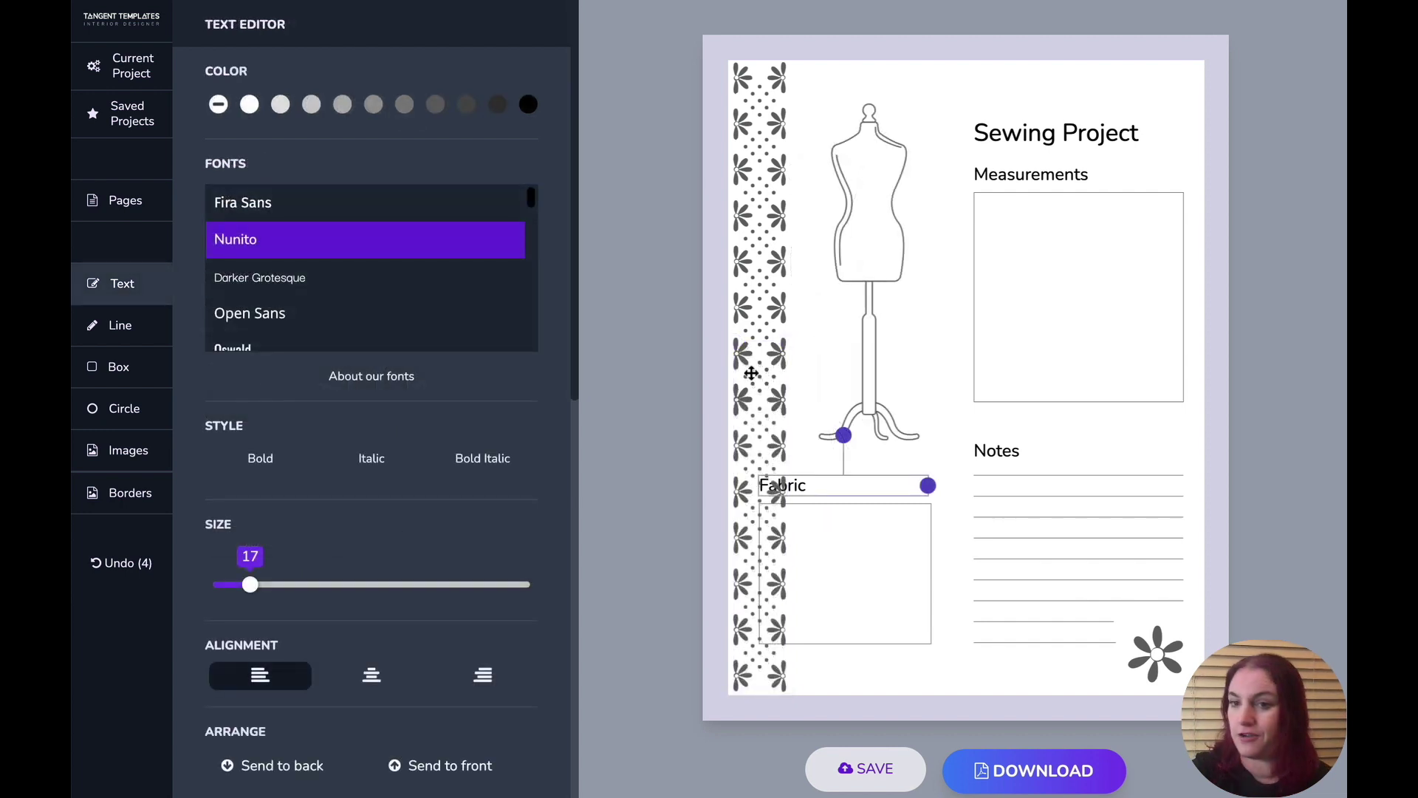
left_click_drag(817, 485, 853, 485)
left_click_drag(847, 535, 886, 545)
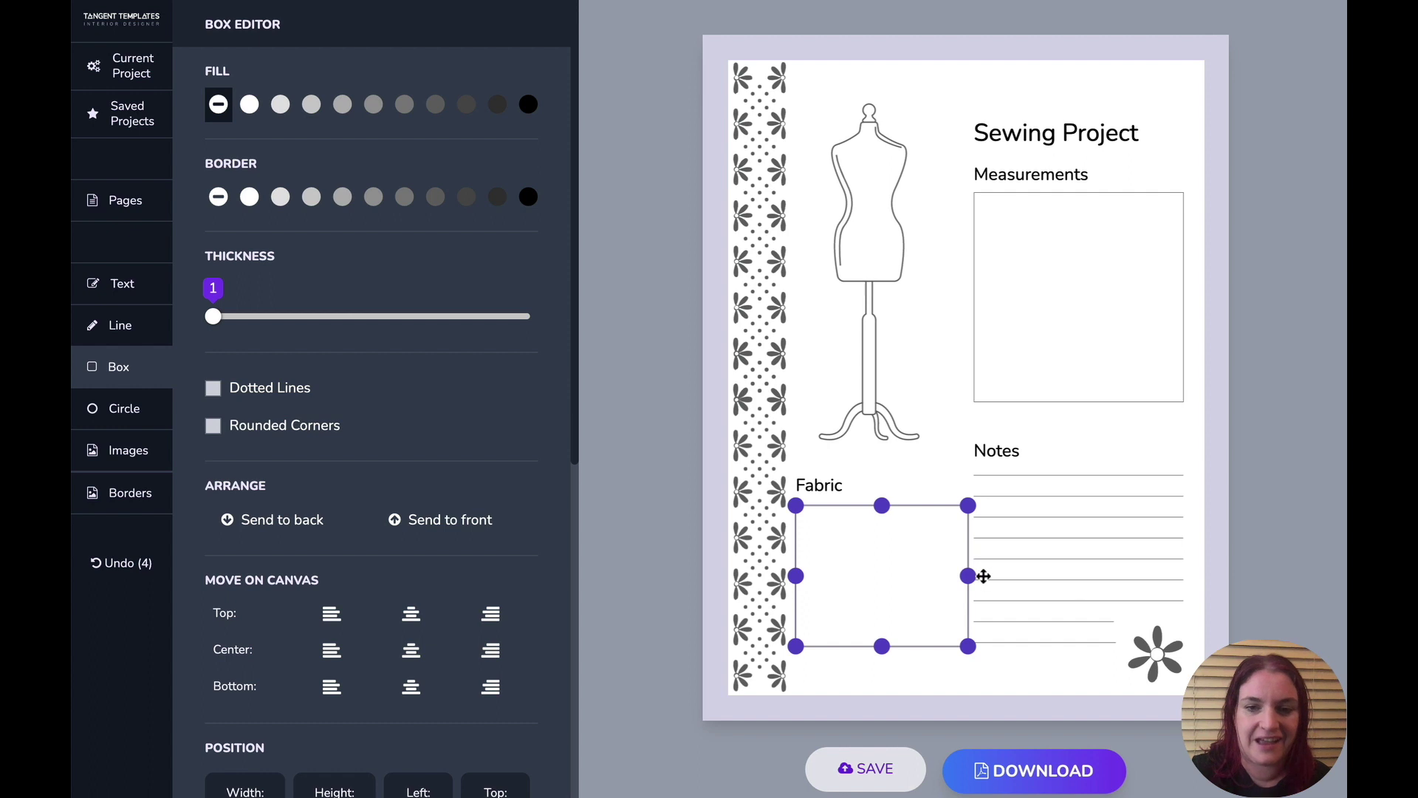
mouse_move(970, 577)
left_mouse_down()
mouse_move(896, 576)
mouse_move(958, 576)
left_mouse_up()
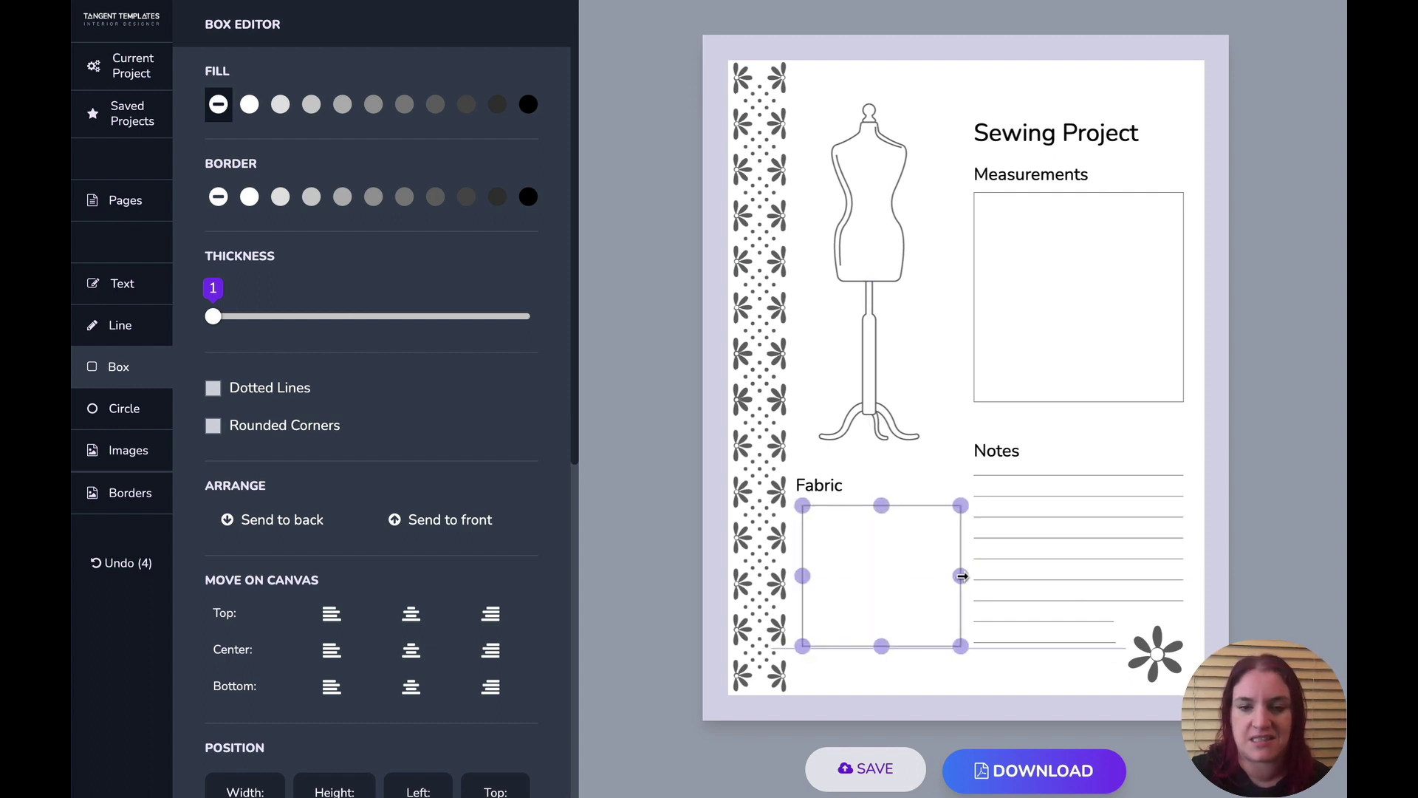
left_click(969, 680)
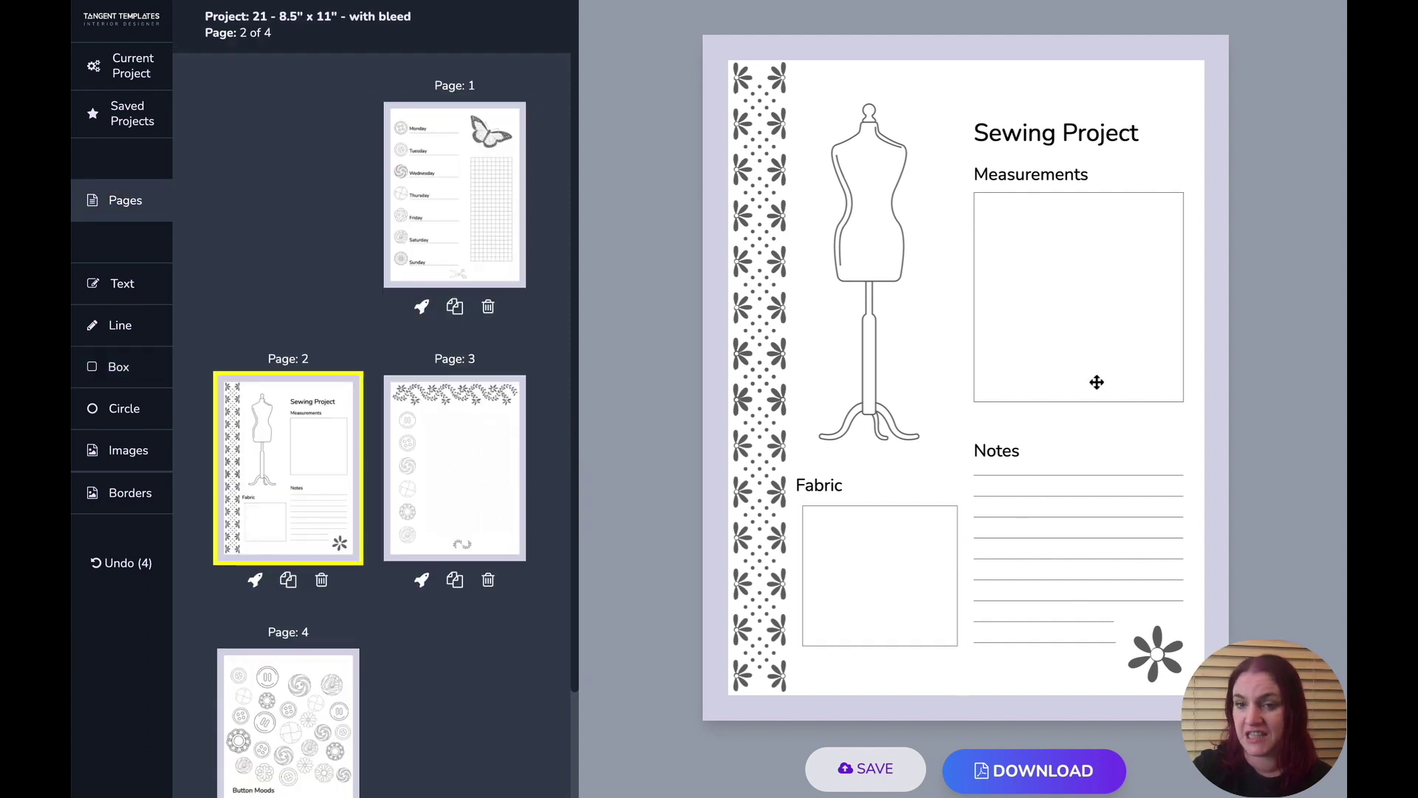
Shorten the Measurements box from its lower edge into a slim single-line field
left_click(1076, 399)
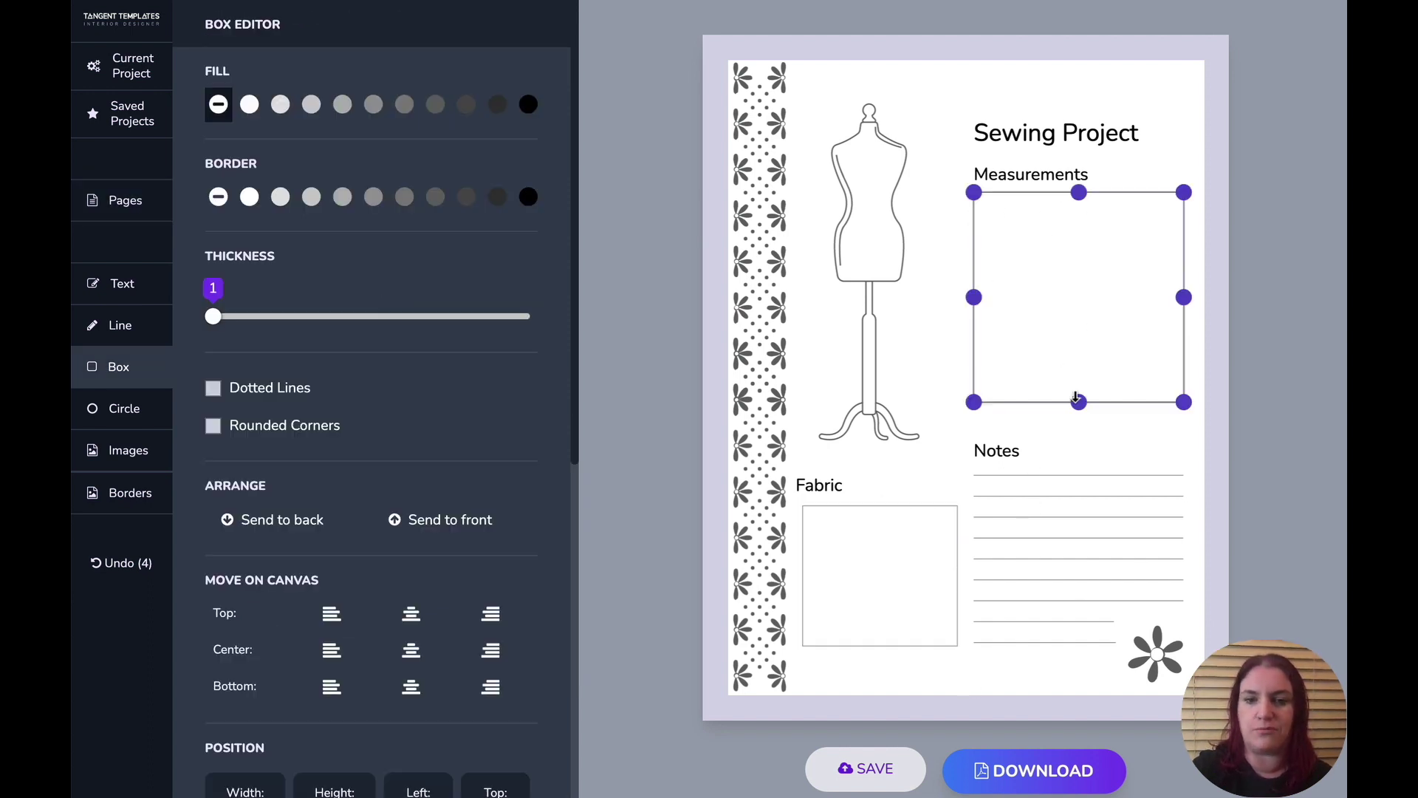
left_click_drag(1079, 401, 1082, 232)
left_click(1060, 266)
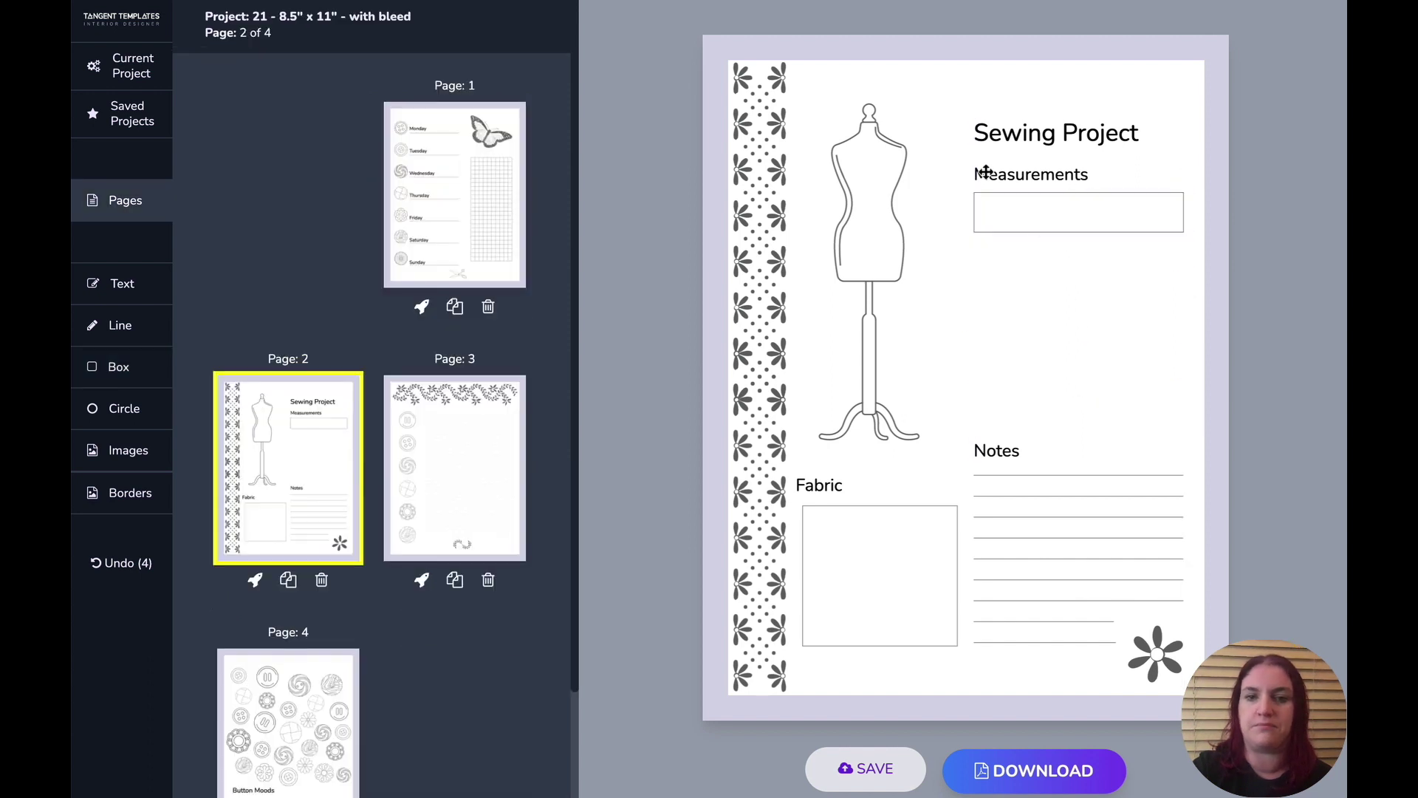
Duplicate the Measurements label together with its box and place the copy directly below the original
left_click(1100, 220)
left_click_drag(1051, 283, 1022, 174)
key("ctrl+c")
key("ctrl+v")
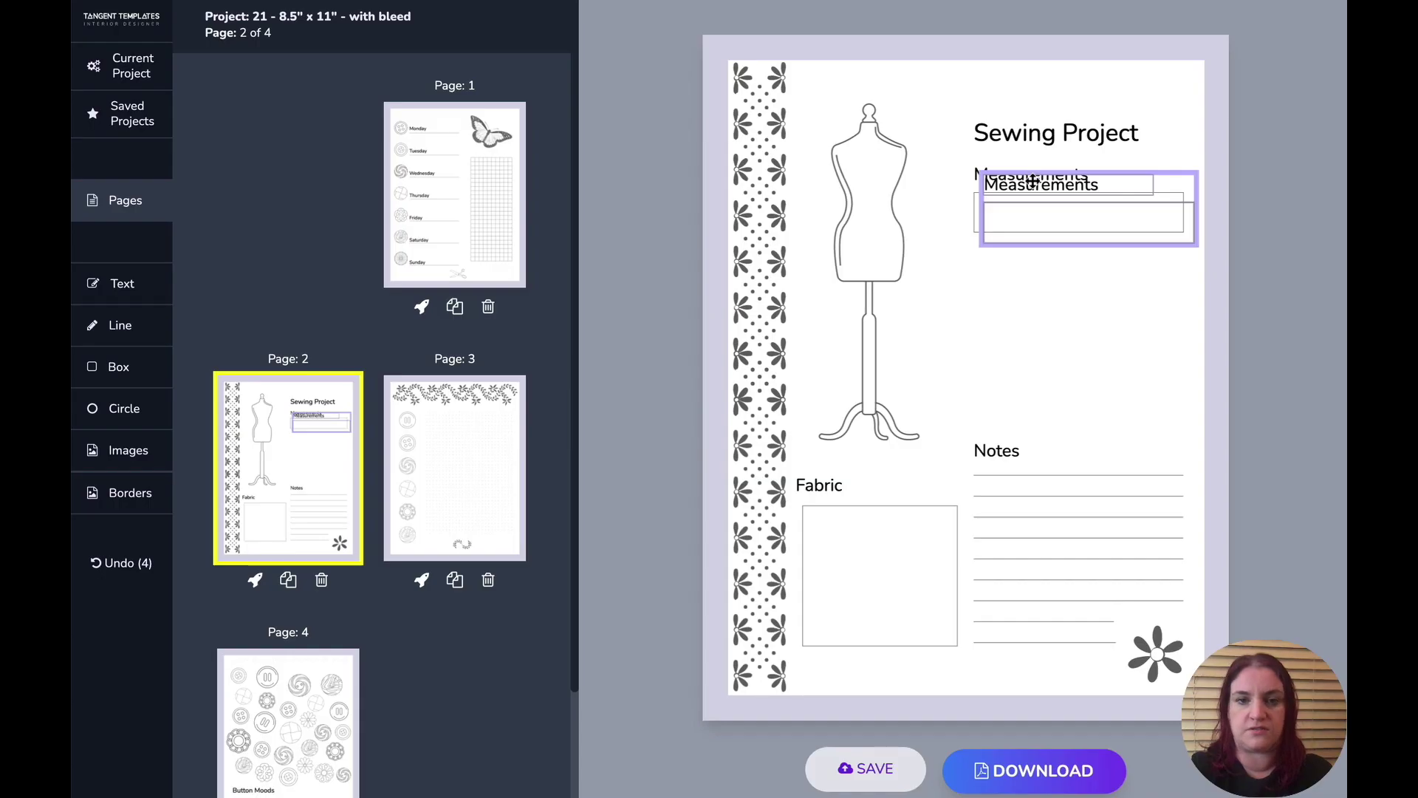
left_click_drag(1033, 180, 1033, 253)
Change the two Measurements labels to "Chest" for the upper field and "Waist" for the lower one
double_click(1060, 173)
type("Chest")
double_click(1061, 256)
type("Waist")
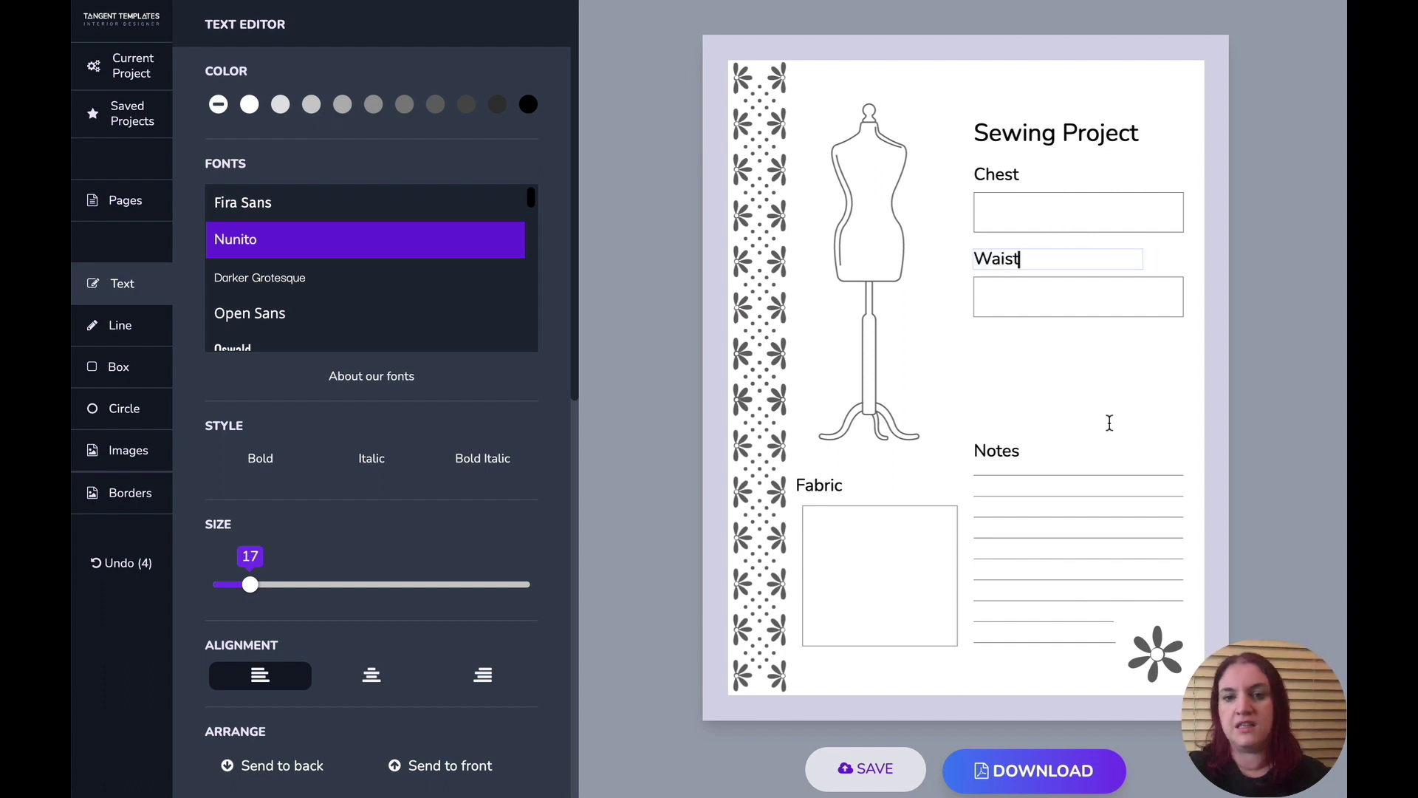
left_click(1110, 426)
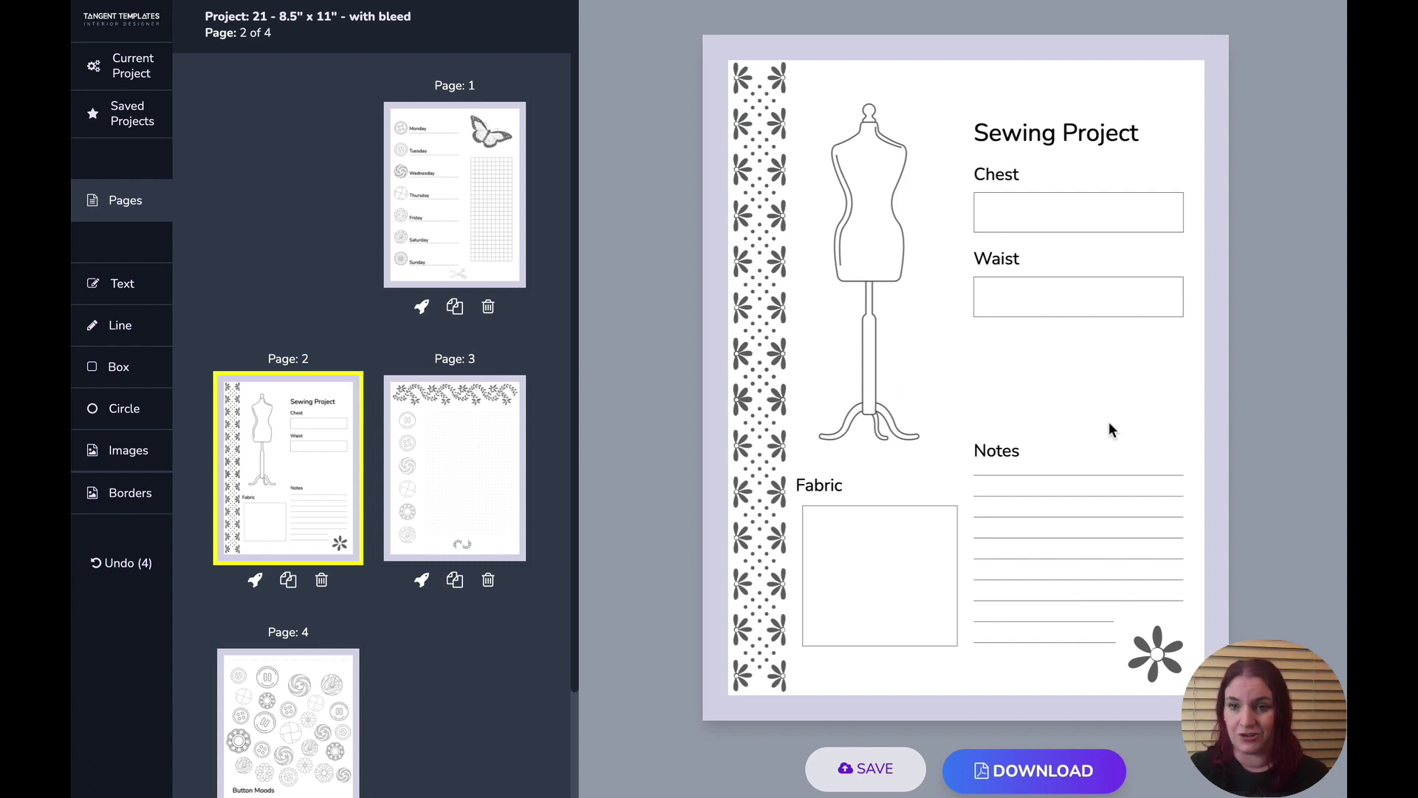
View the layouts of page 3 and page 4
left_click(498, 472)
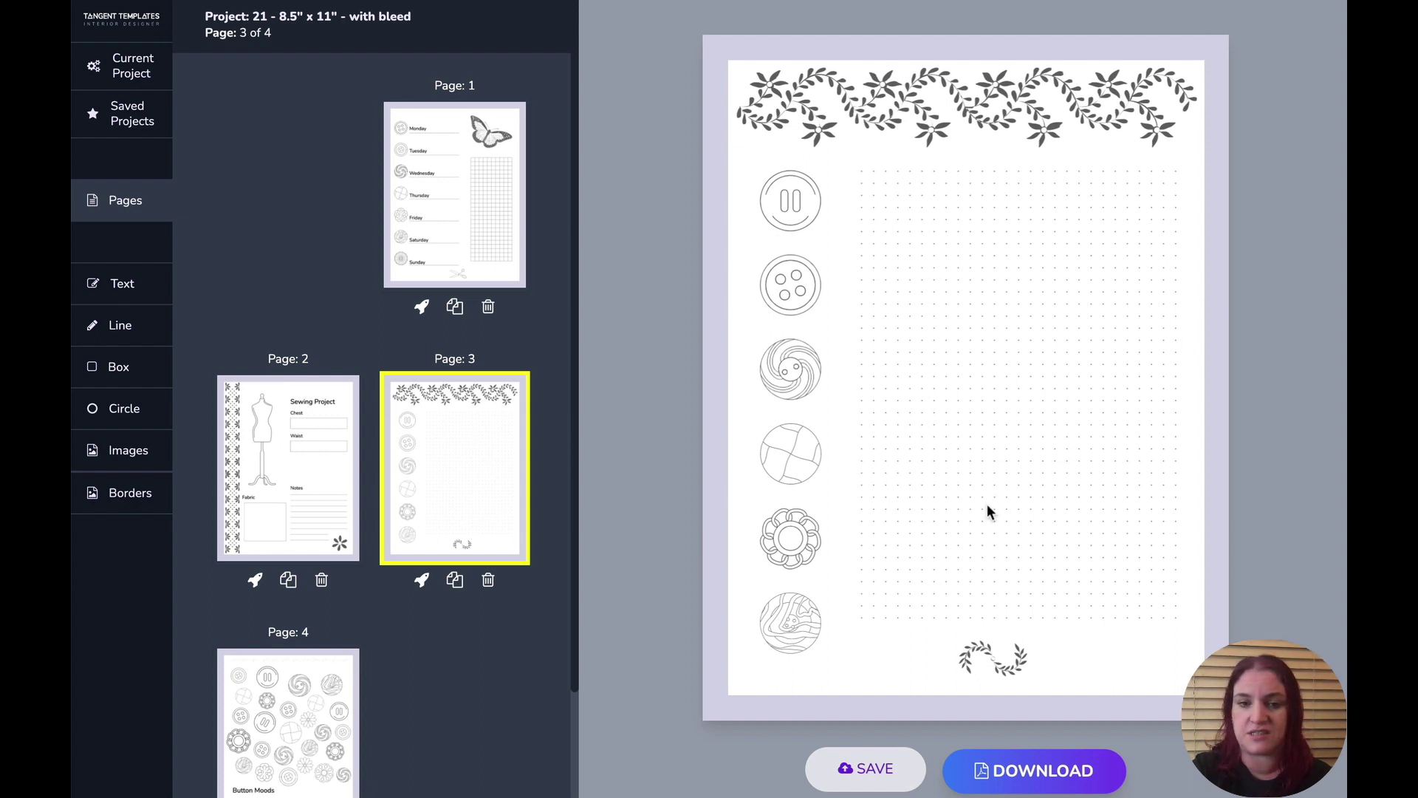
left_click(299, 757)
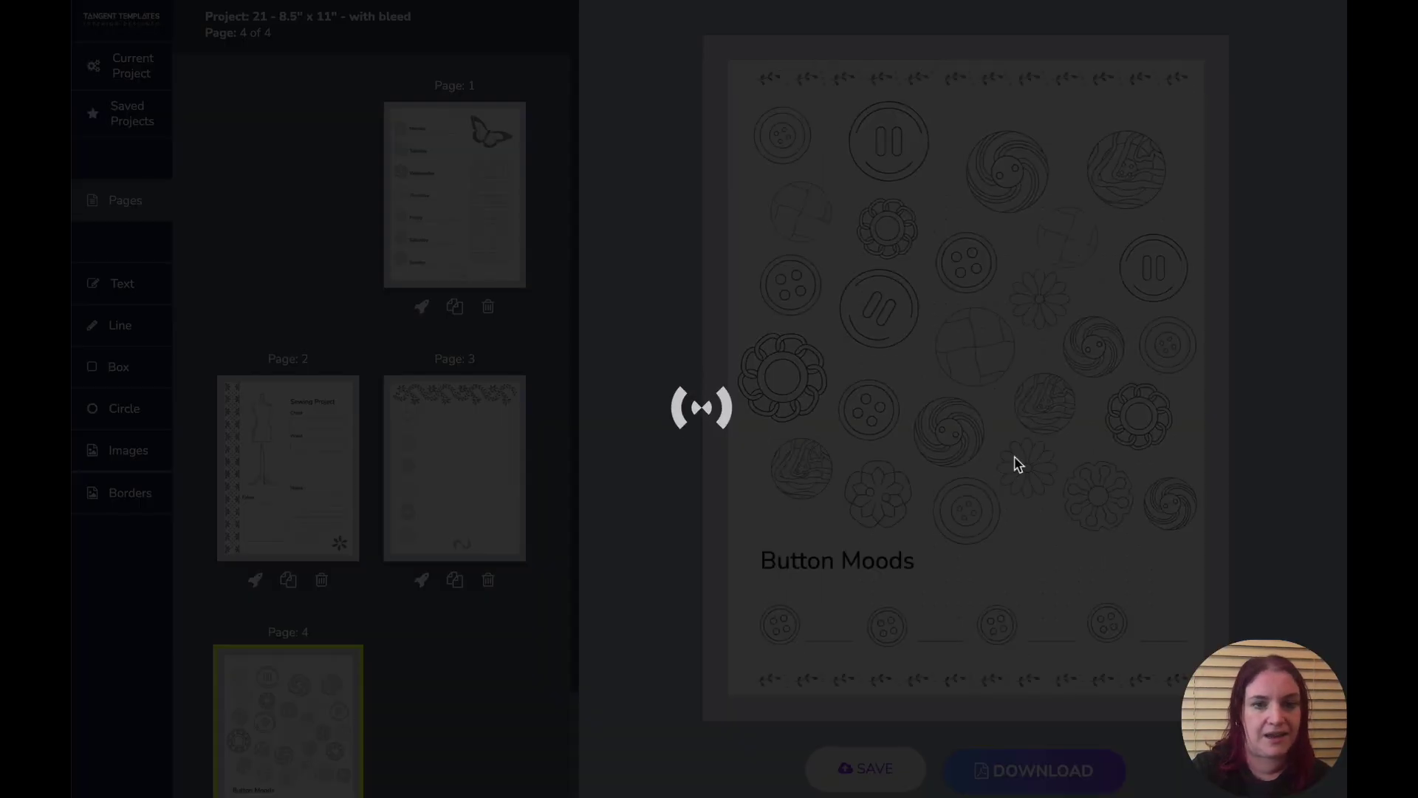